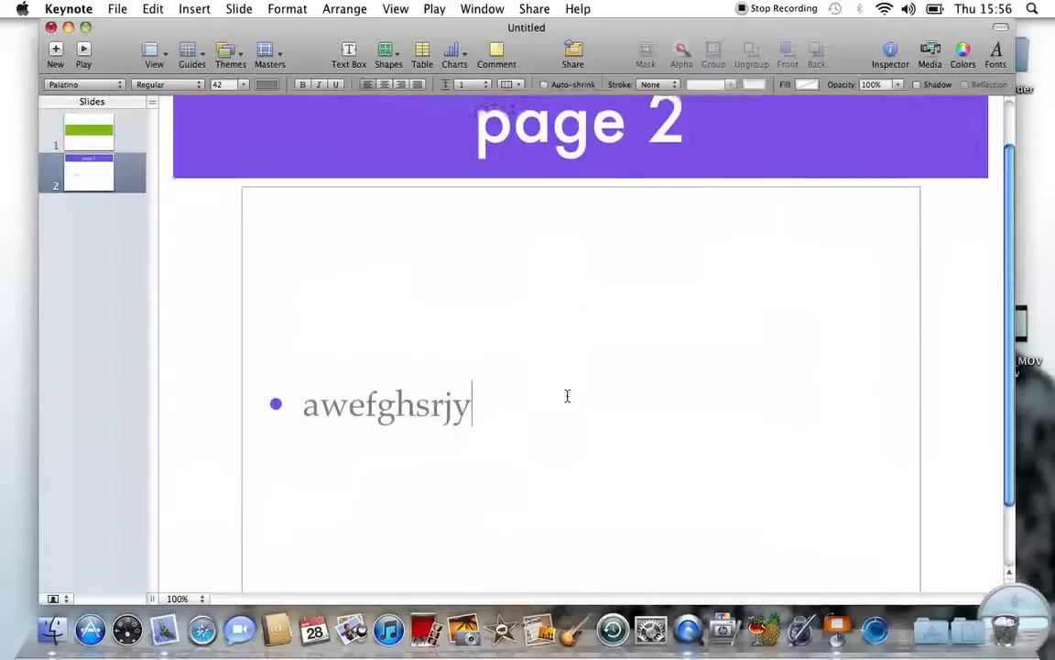
# Step: Extend the page 2 bullet with a long run of f's and set it to 72 pt
pyautogui.write('fffff')
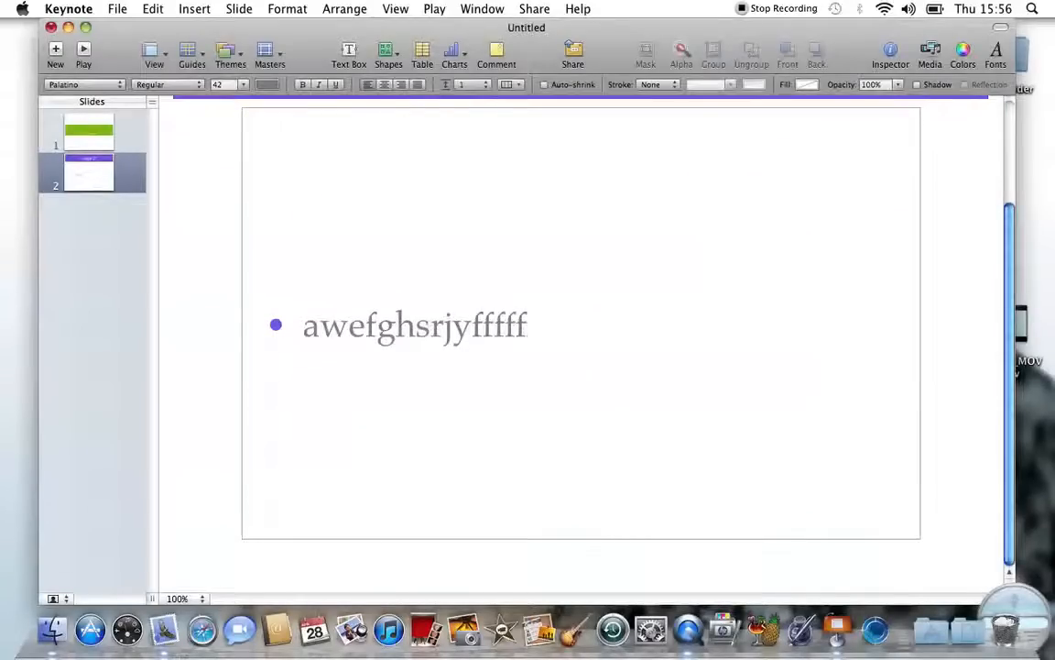
pyautogui.write('ffffffffffffffffffffffffffff')
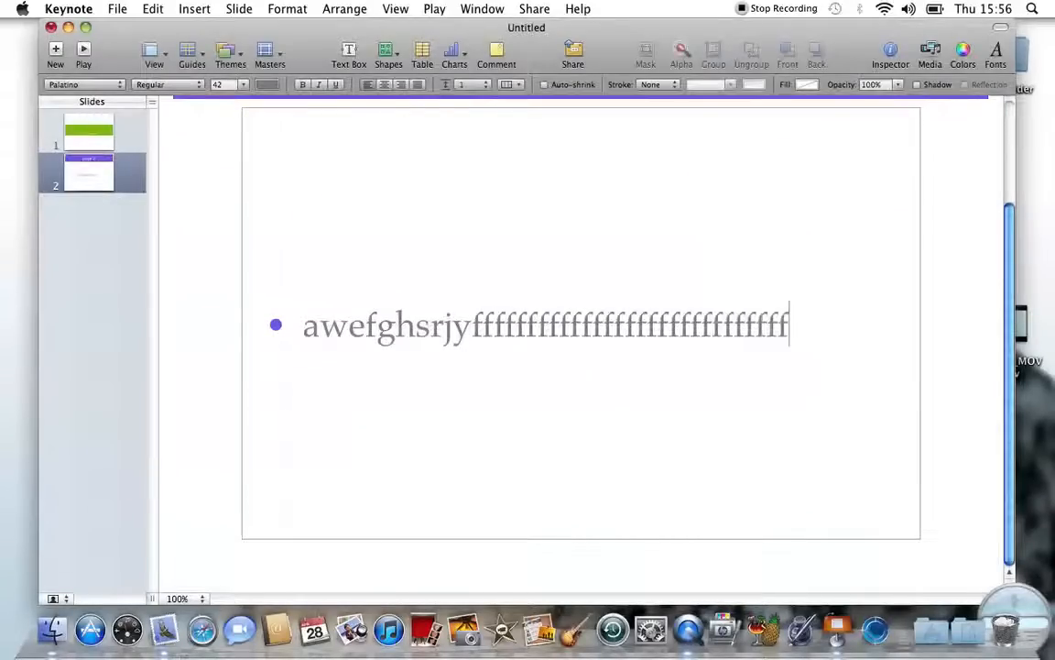
pyautogui.write('fffffffffffffffffffffffffffffffffff')
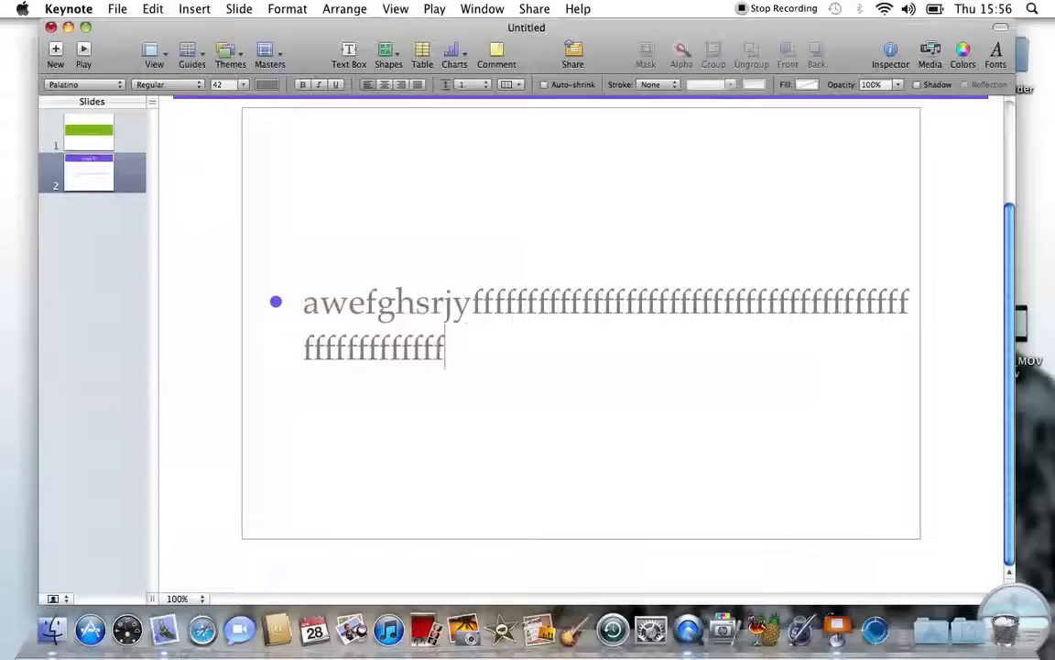
pyautogui.write('ffffffffffffffffffffffffffffff')
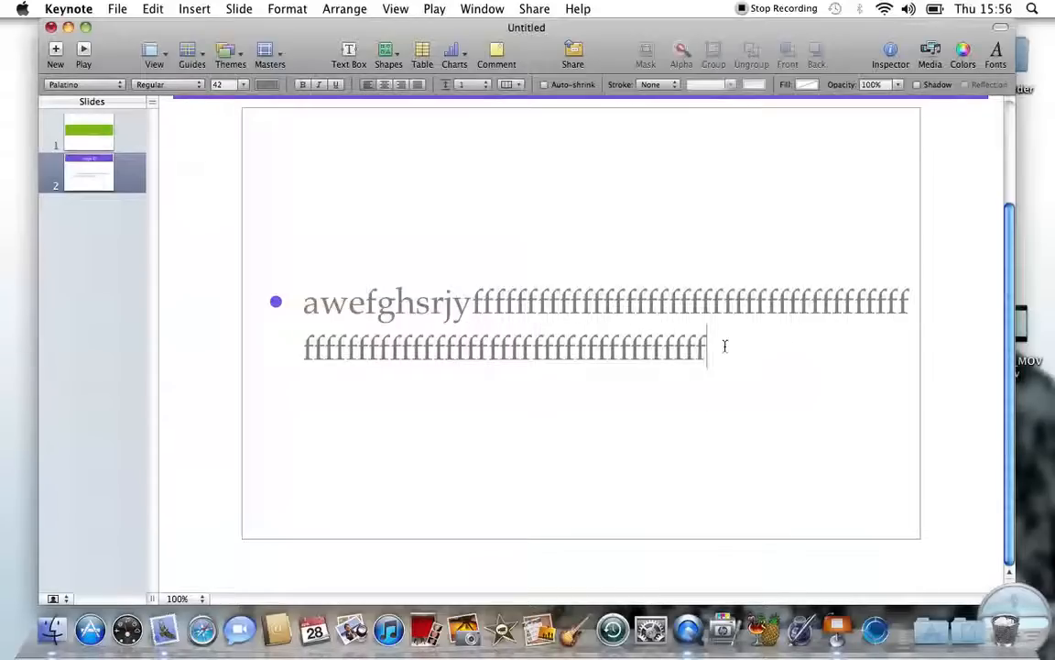
pyautogui.moveTo(724, 345); pyautogui.dragTo(594, 223)
pyautogui.click(990, 54)
pyautogui.click(956, 554)
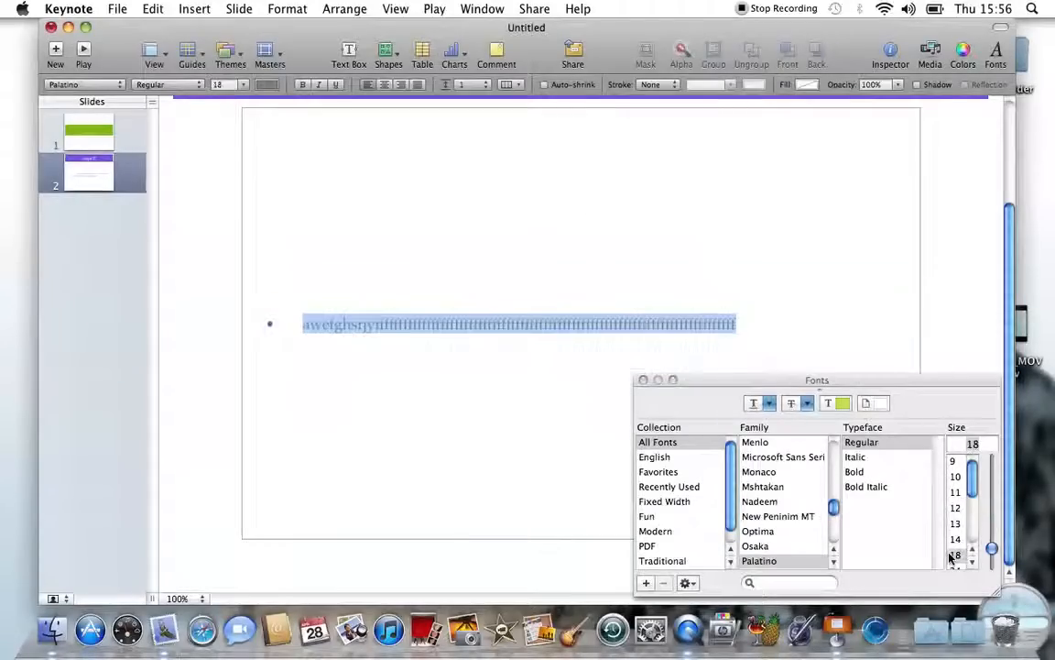
pyautogui.scroll(-3, 956, 518)
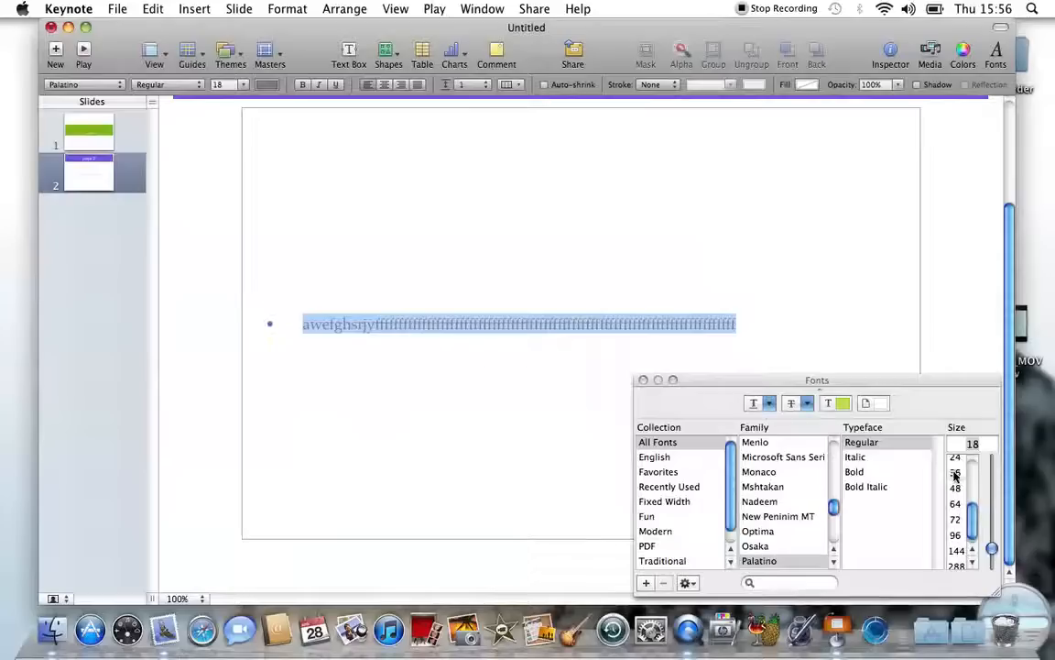
pyautogui.click(956, 518)
pyautogui.click(956, 519)
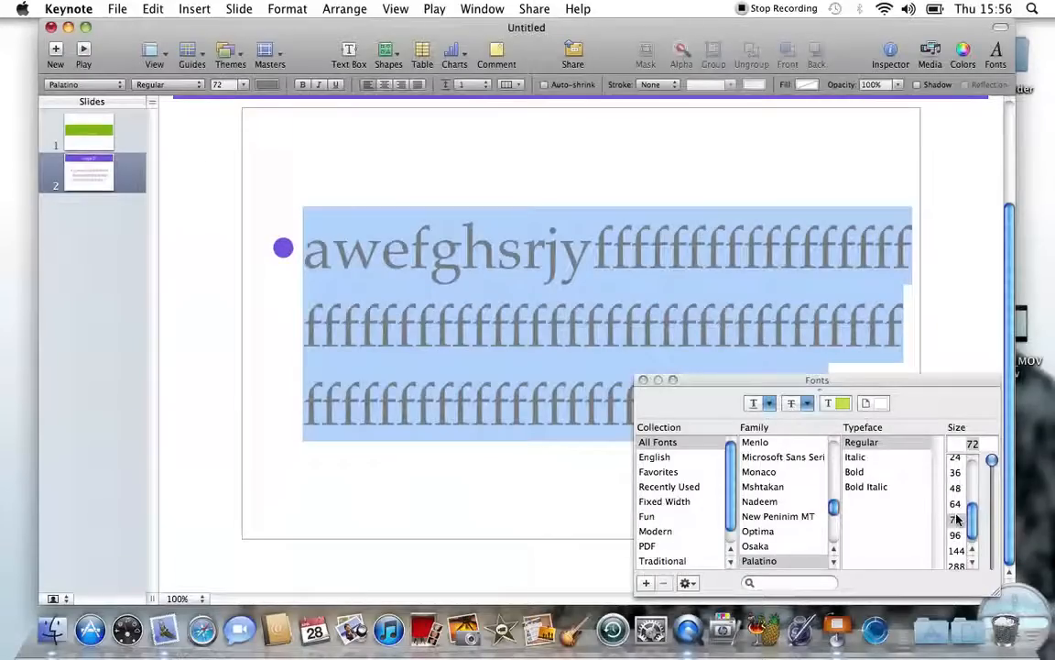
pyautogui.click(643, 381)
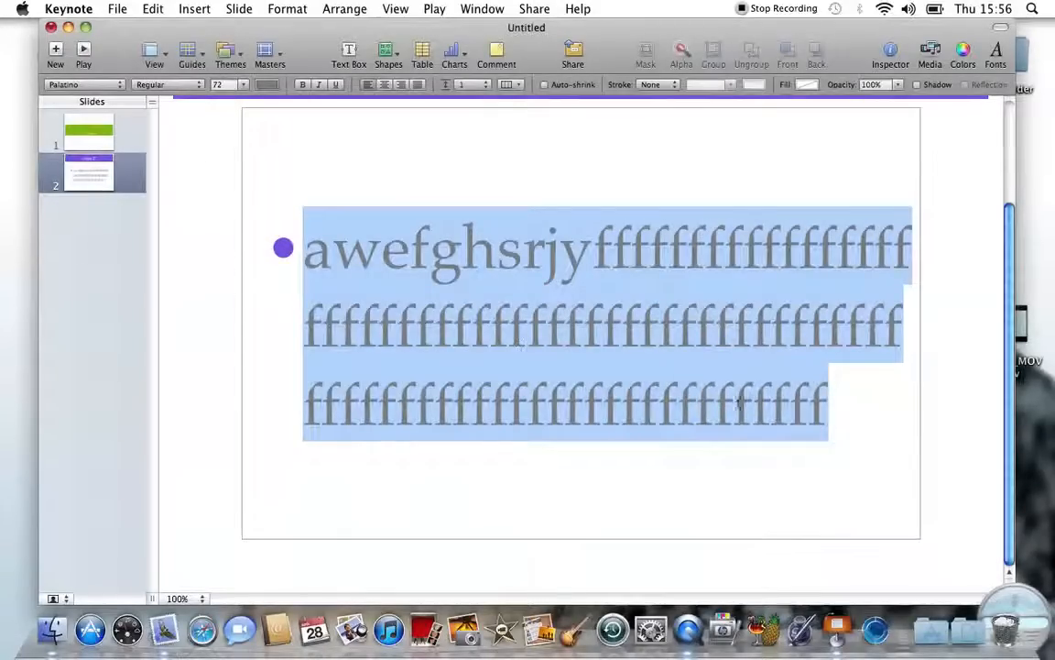
# Step: Shrink the bullet's text box slightly, to about 801 × 543 px, so the text rewraps
pyautogui.click(971, 537)
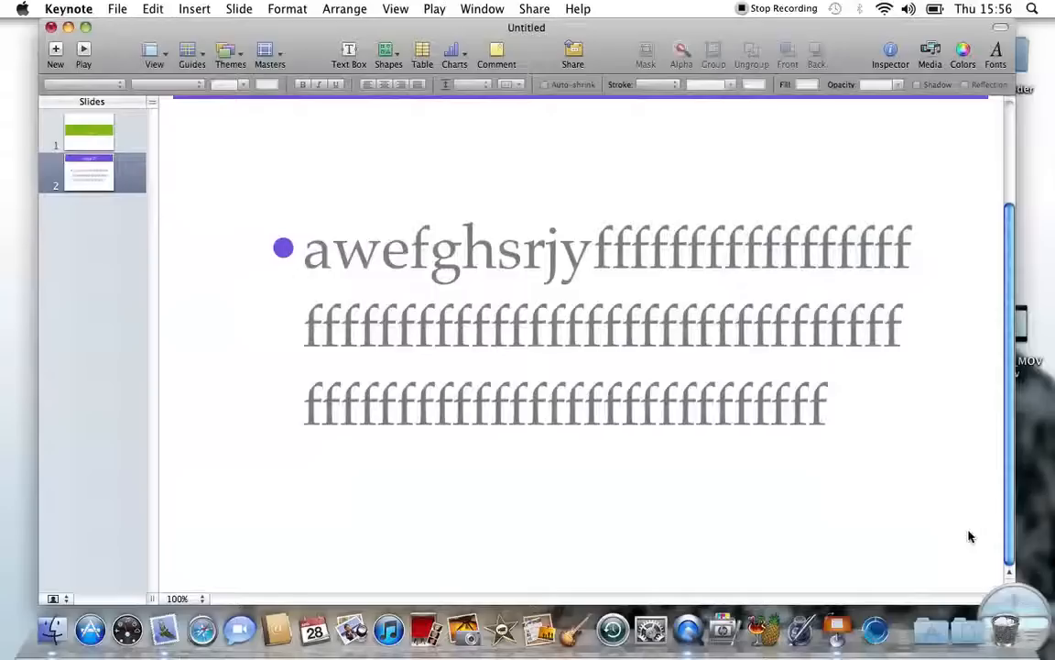
pyautogui.click(790, 418)
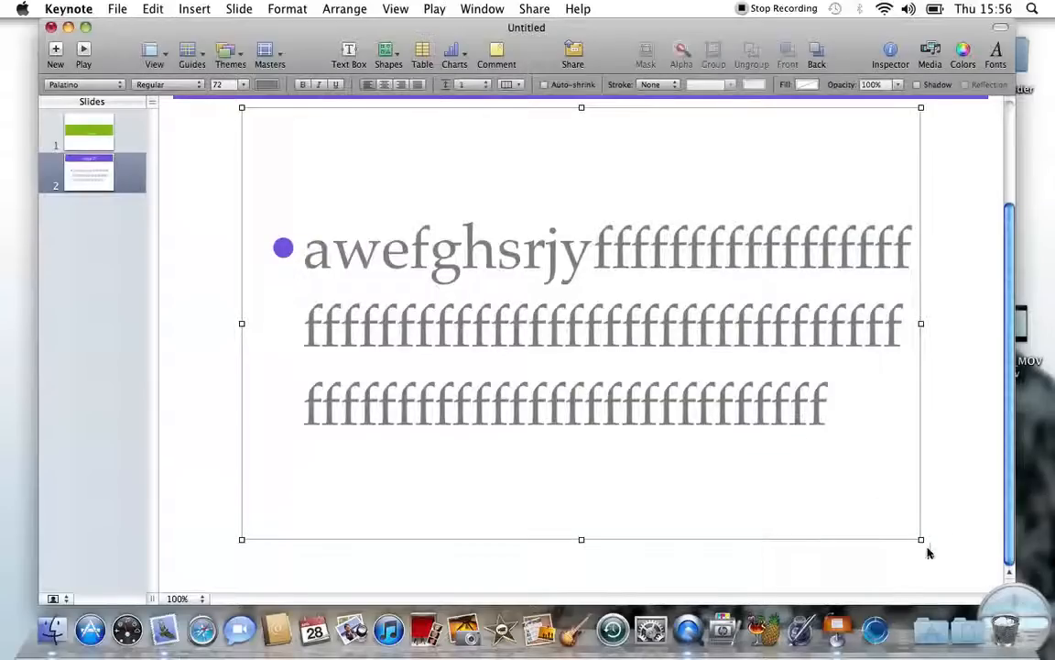
pyautogui.moveTo(921, 543); pyautogui.dragTo(902, 555)
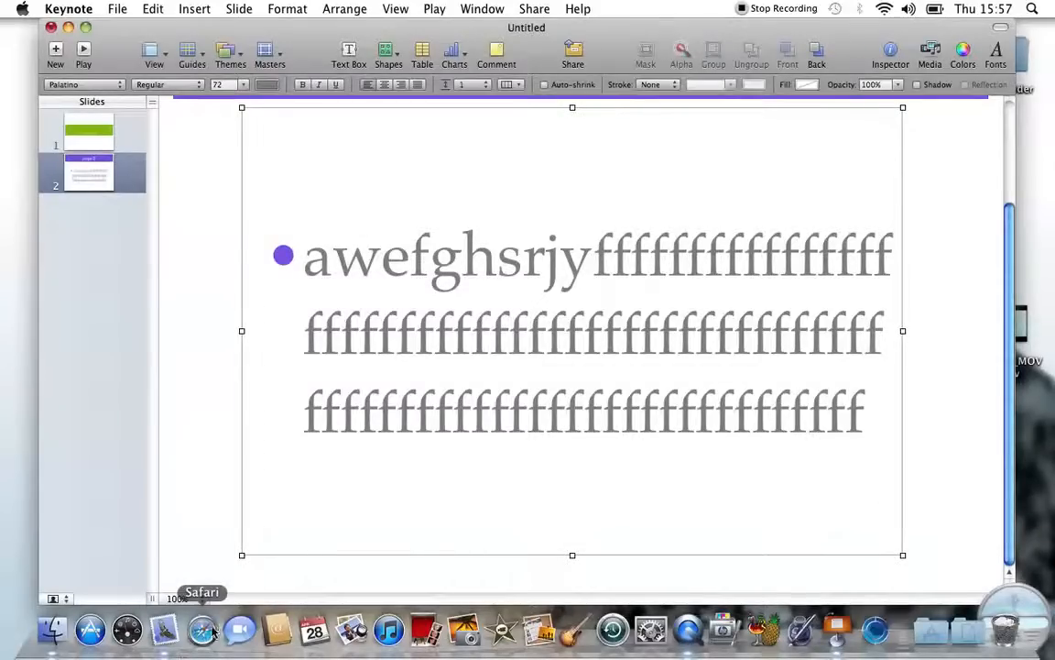
pyautogui.click(205, 630)
# Step: Search Google Images for 'apple' and copy the blue aqua Apple logo, Blue-Aqua-Apple.png
pyautogui.click(853, 77)
pyautogui.write('apple')
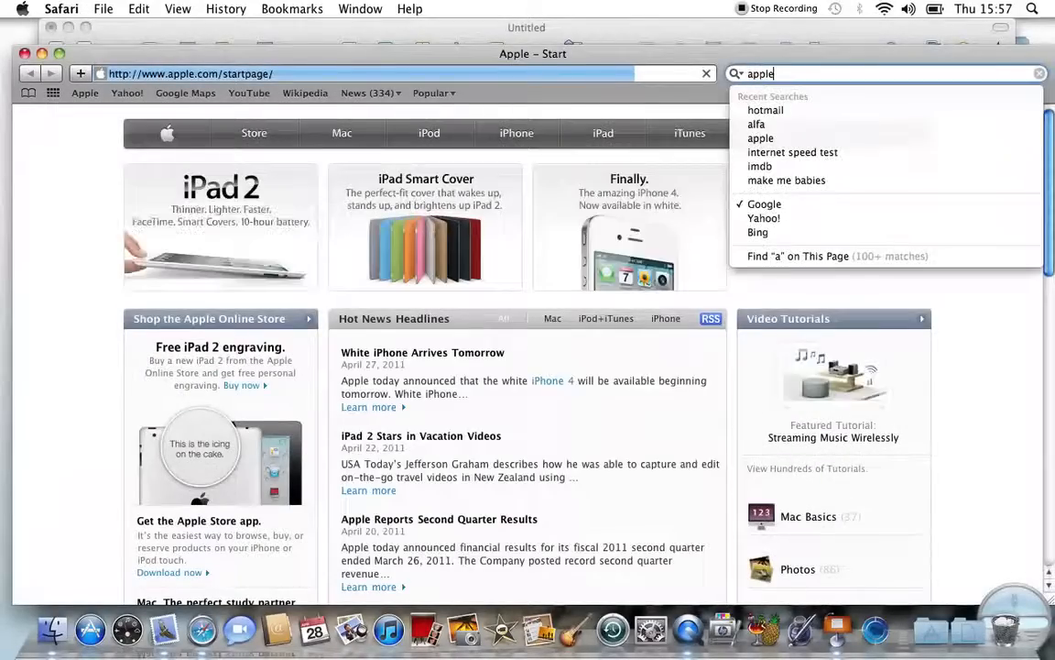
pyautogui.press('Return')
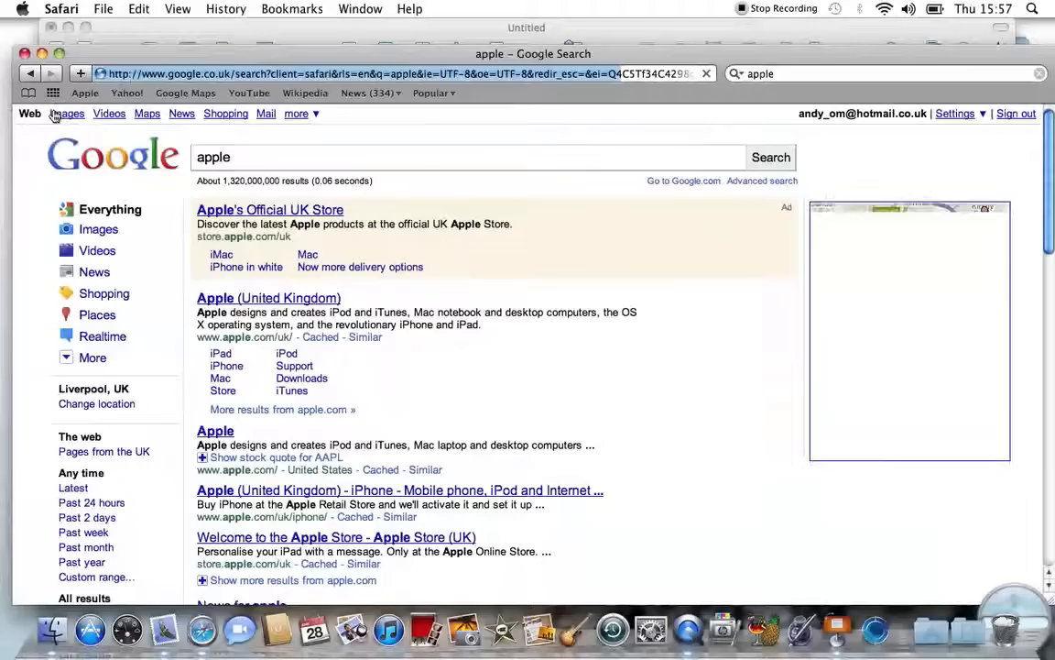
pyautogui.click(55, 113)
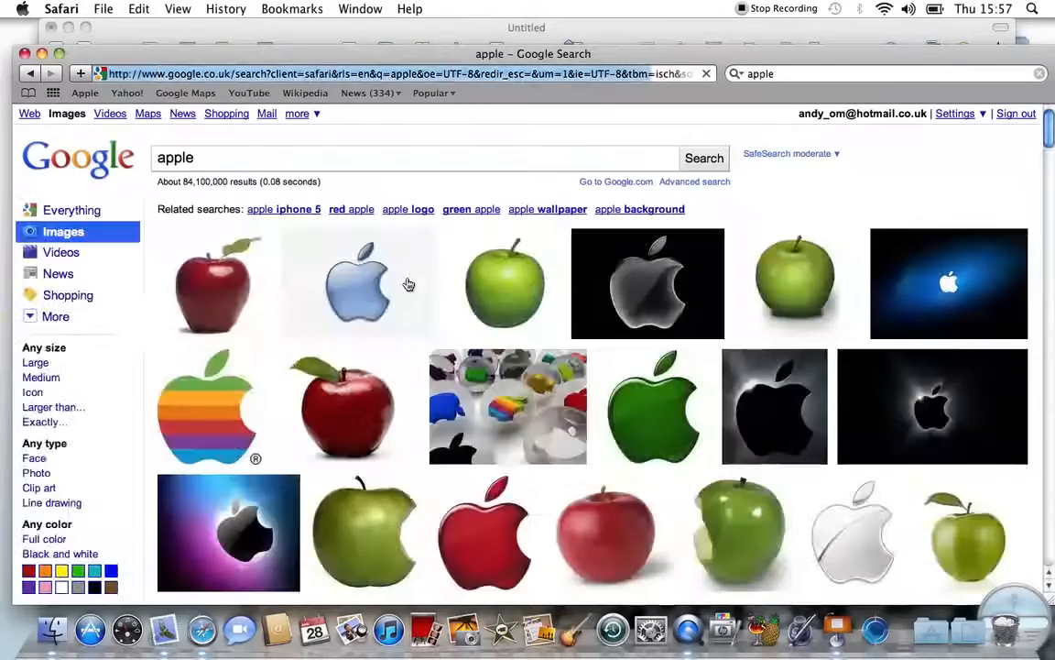
pyautogui.moveTo(316, 228)
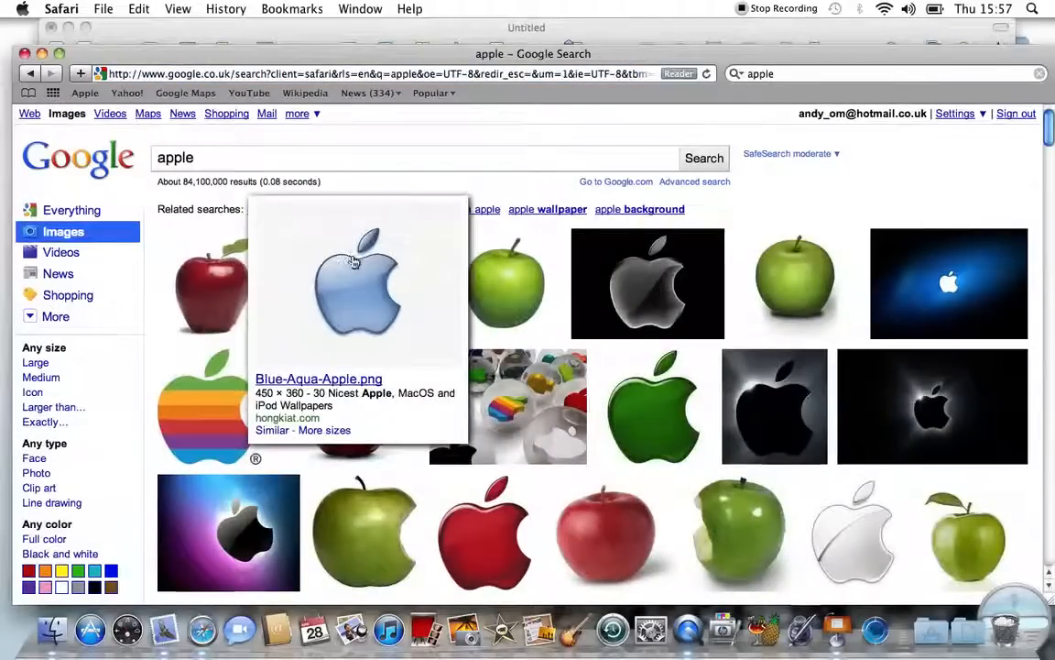
pyautogui.rightClick(354, 262)
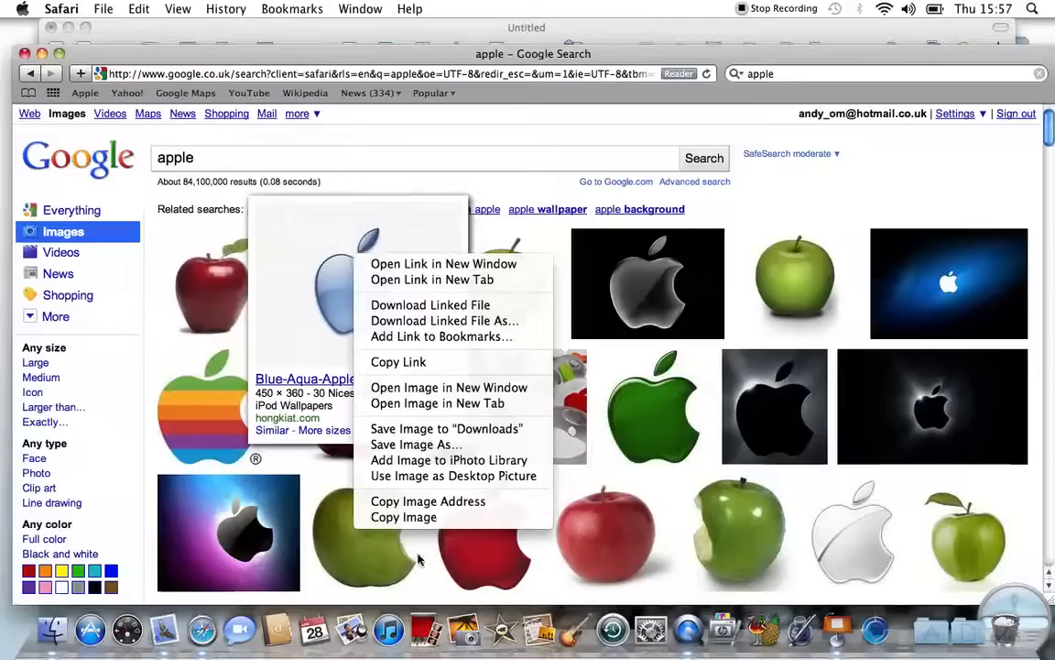
pyautogui.click(409, 516)
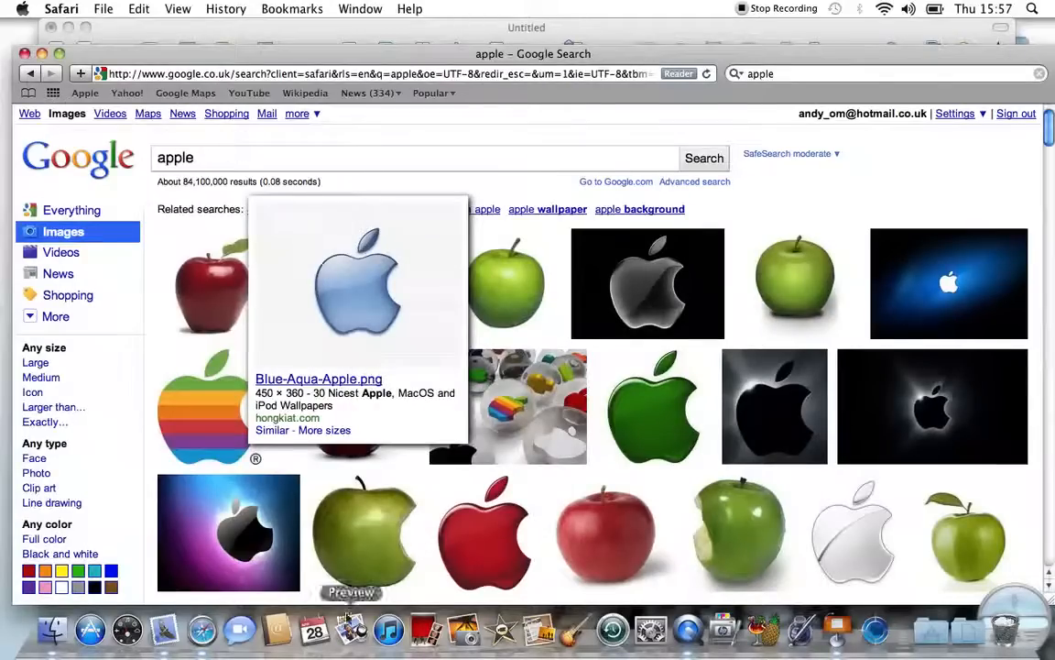
# Step: Paste the Apple logo onto slide 2, move it lower right, and send it behind the text
pyautogui.click(836, 631)
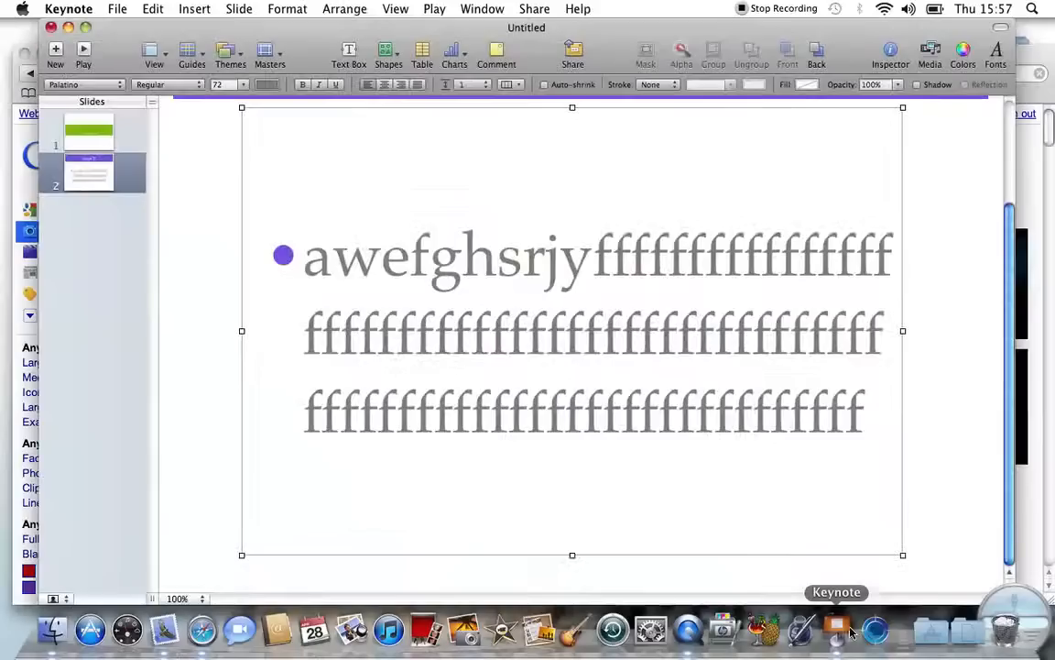
pyautogui.click(928, 382)
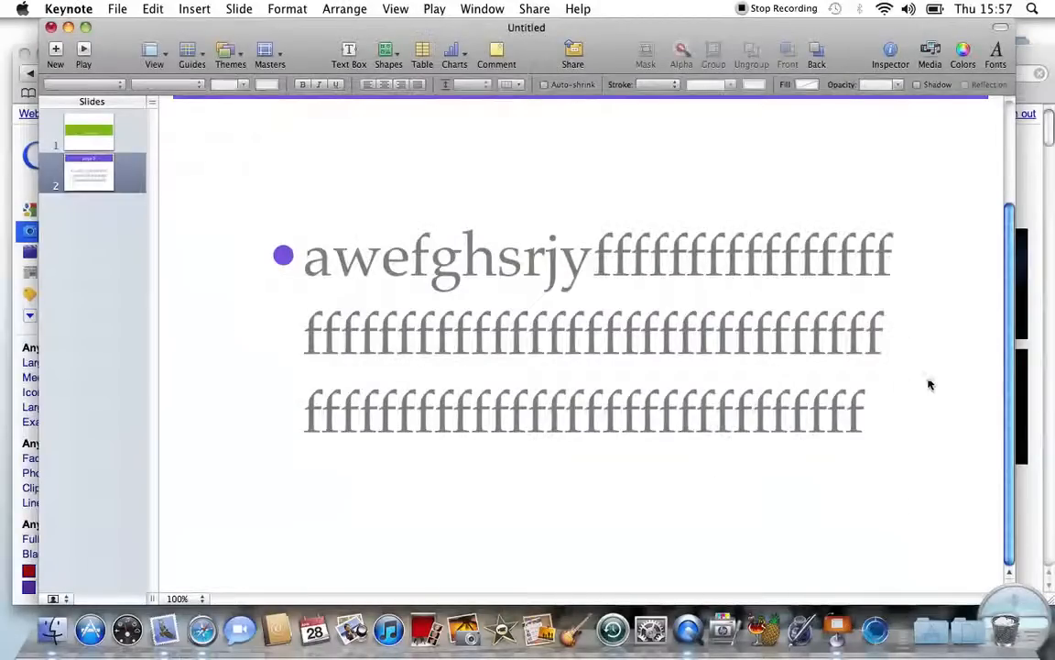
pyautogui.rightClick(739, 384)
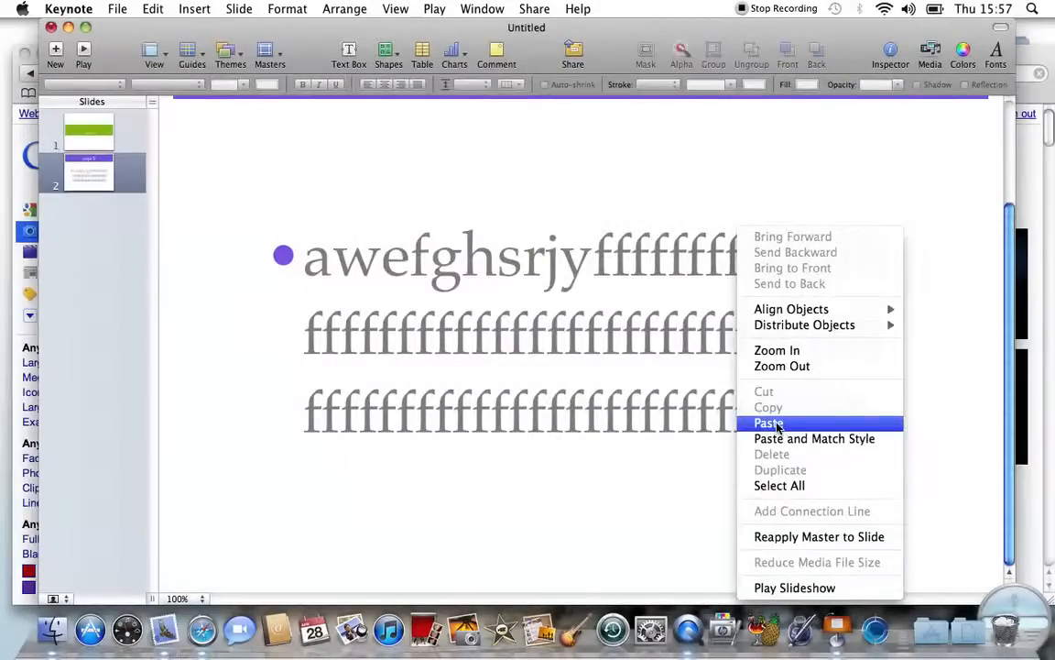
pyautogui.click(770, 422)
pyautogui.moveTo(590, 343); pyautogui.dragTo(794, 467)
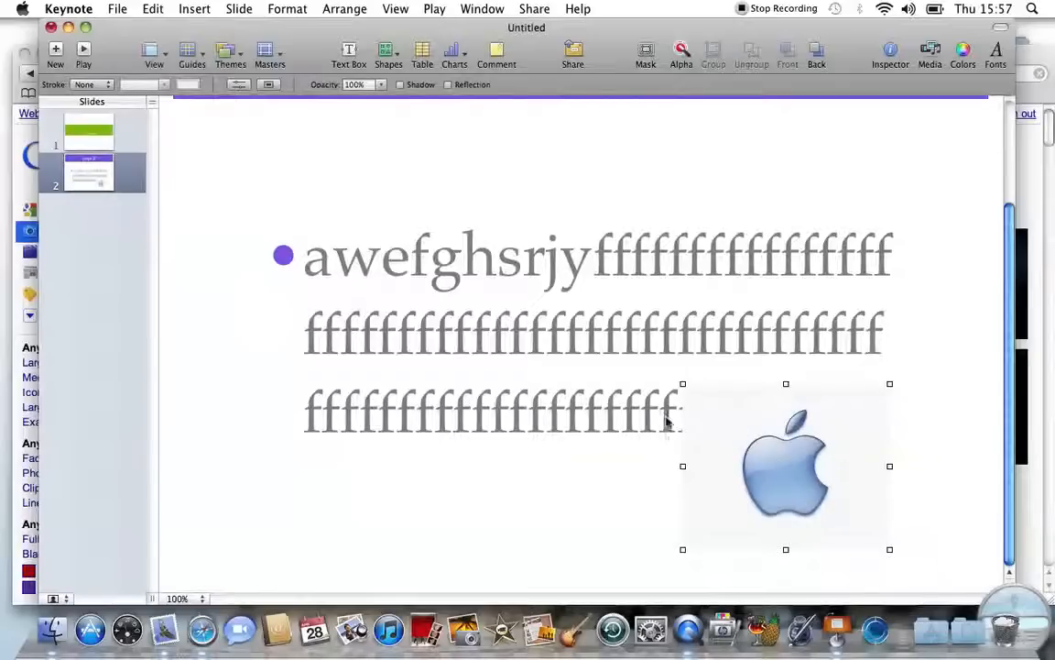
pyautogui.rightClick(773, 453)
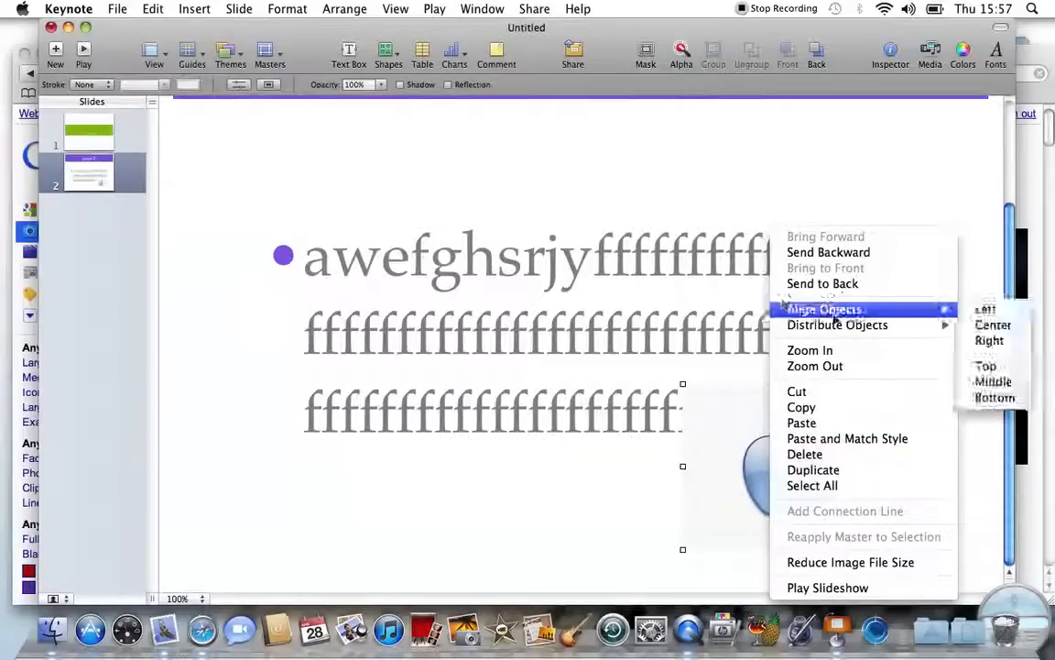
pyautogui.click(843, 253)
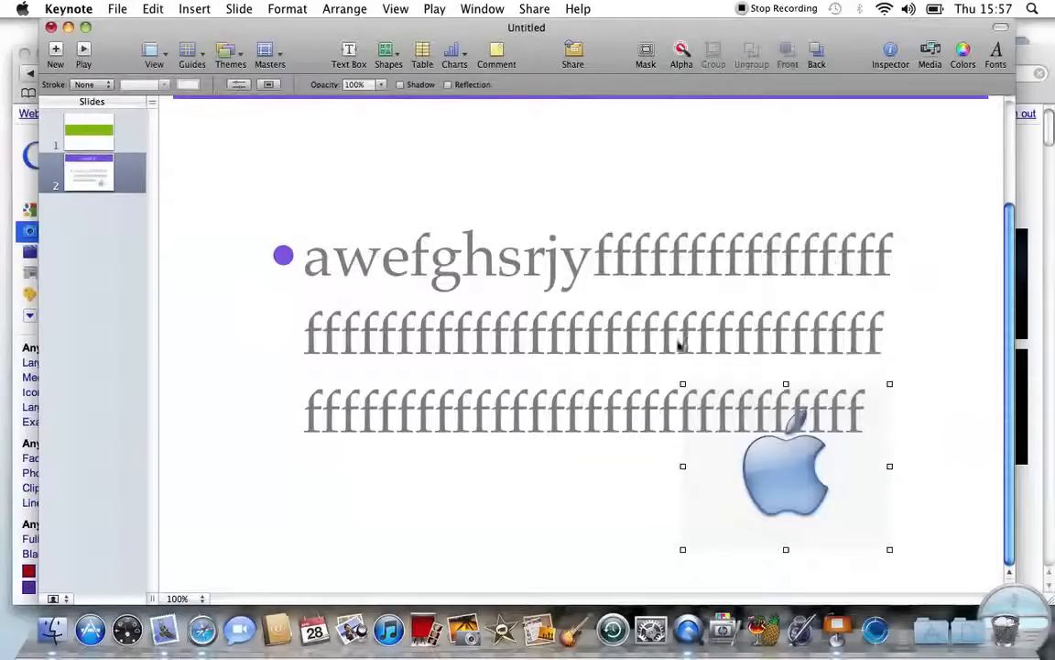
# Step: Move the bullet text box down-right, then undo that move and the send-to-back
pyautogui.moveTo(706, 424); pyautogui.dragTo(827, 515)
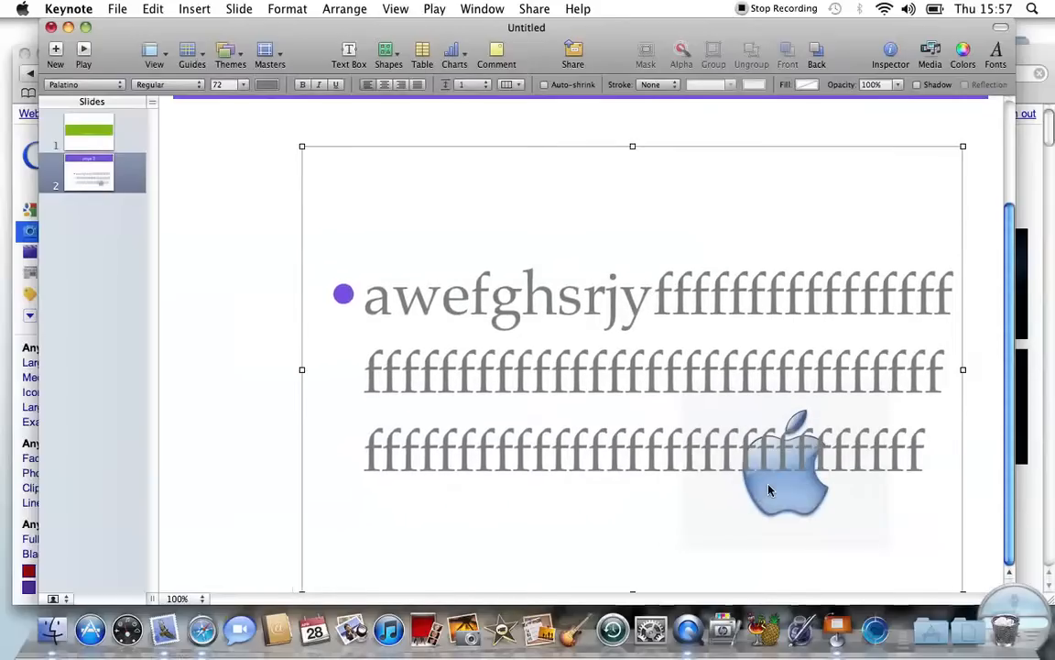
pyautogui.click(985, 495)
pyautogui.click(798, 505)
pyautogui.doubleClick(798, 505)
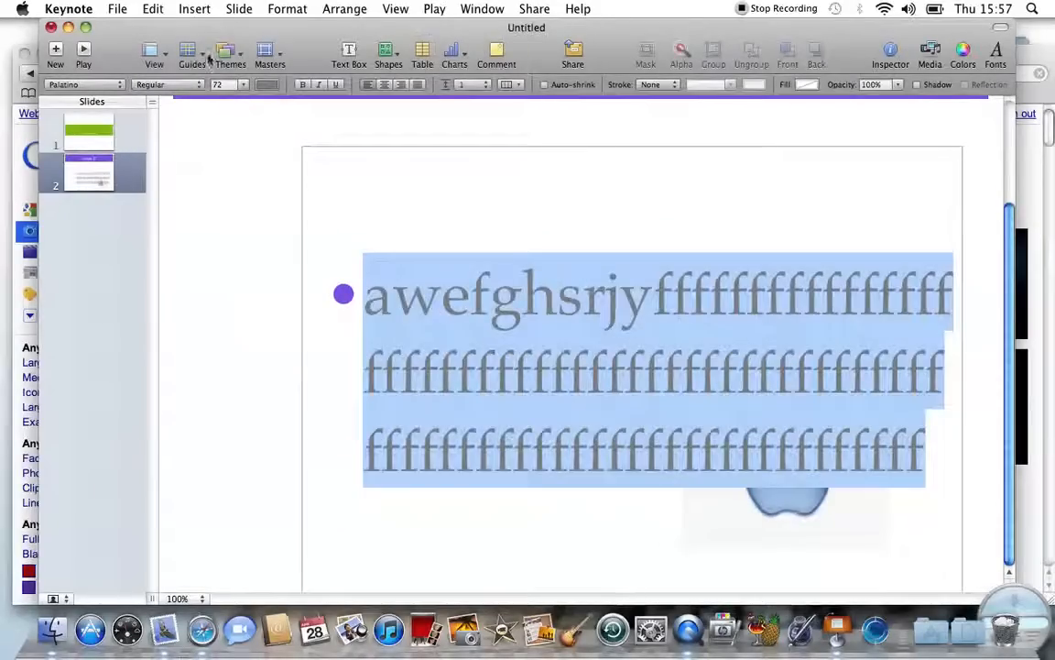
pyautogui.click(149, 9)
pyautogui.click(158, 28)
pyautogui.click(148, 11)
pyautogui.click(156, 29)
pyautogui.click(152, 11)
pyautogui.click(156, 29)
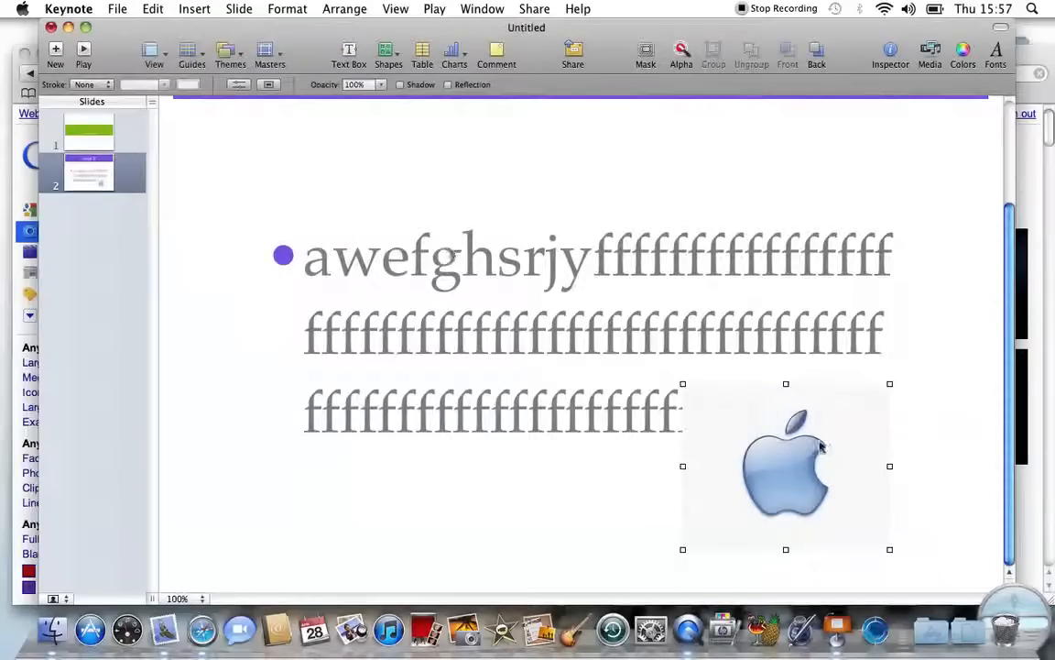
# Step: Move the Apple logo to the slide centre and enlarge it over the bullet text
pyautogui.moveTo(783, 458); pyautogui.dragTo(570, 329)
pyautogui.scroll(5, 568, 328)
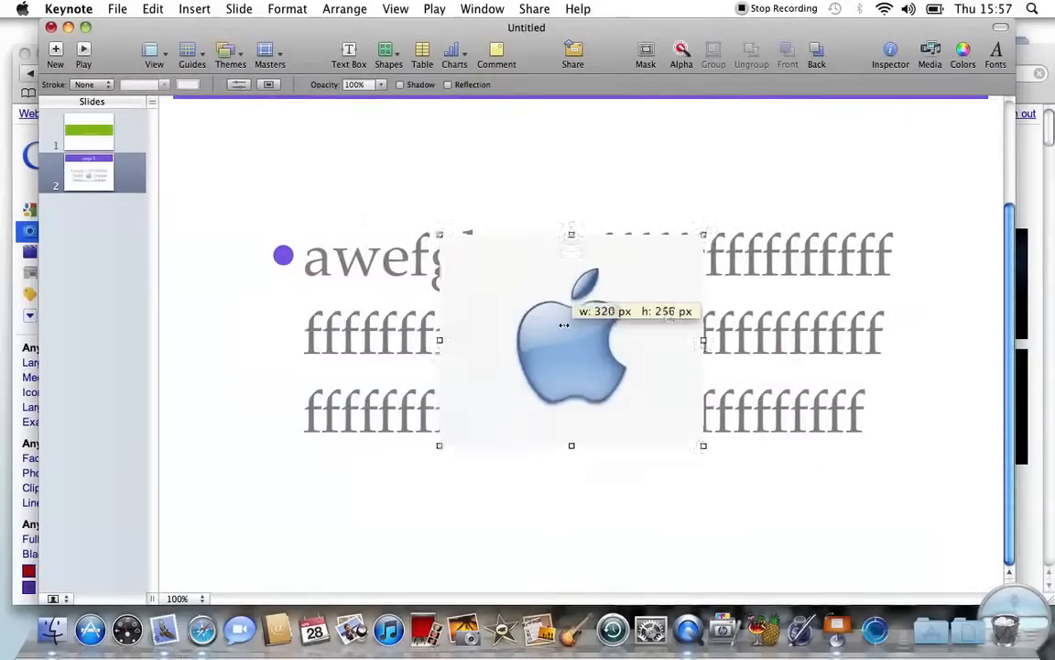
pyautogui.scroll(-5, 565, 327)
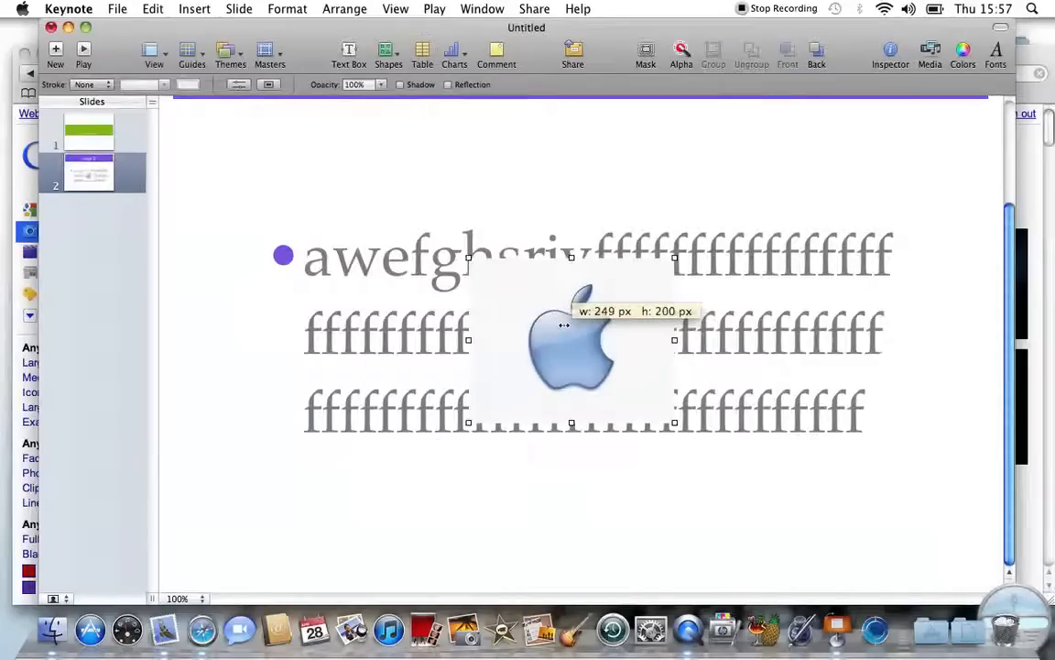
pyautogui.scroll(5, 564, 328)
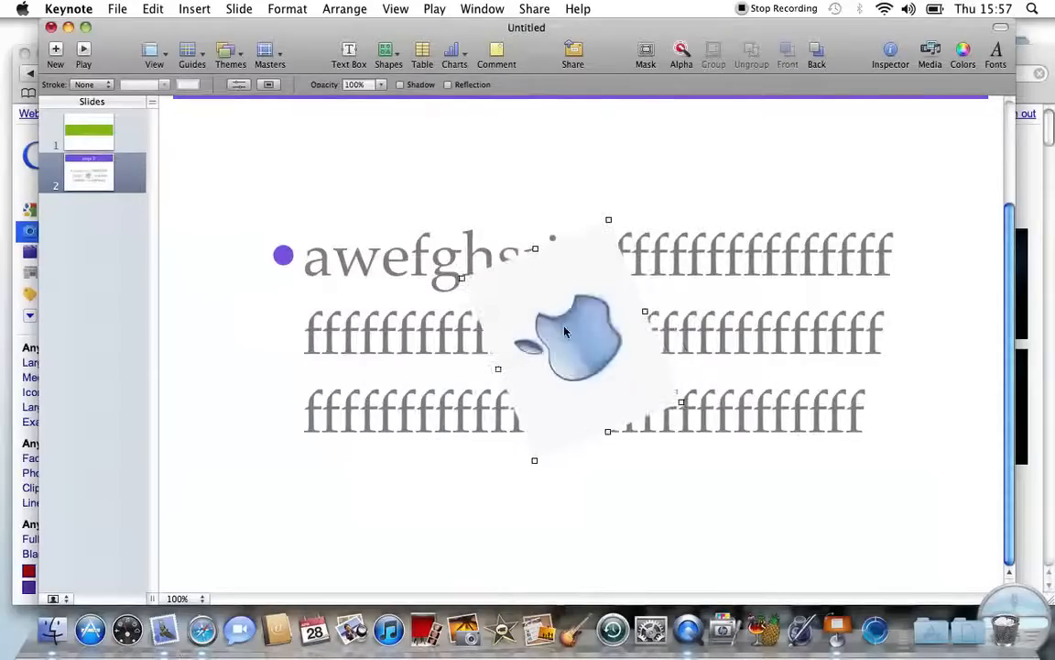
pyautogui.scroll(3, 565, 327)
pyautogui.scroll(3, 564, 326)
pyautogui.scroll(-1, 564, 326)
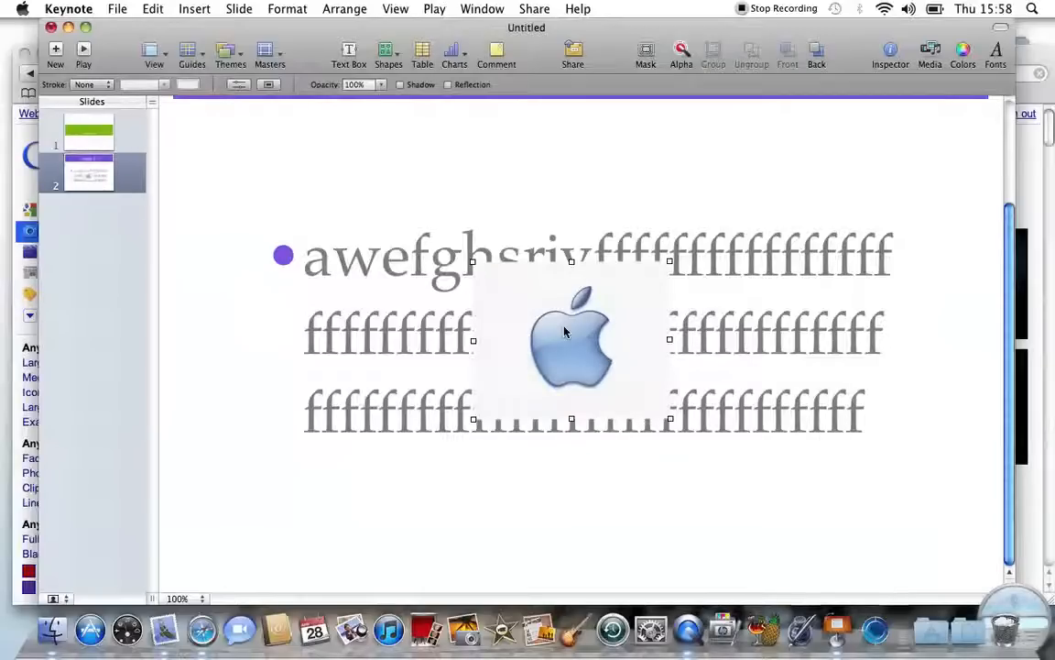
pyautogui.scroll(3, 564, 327)
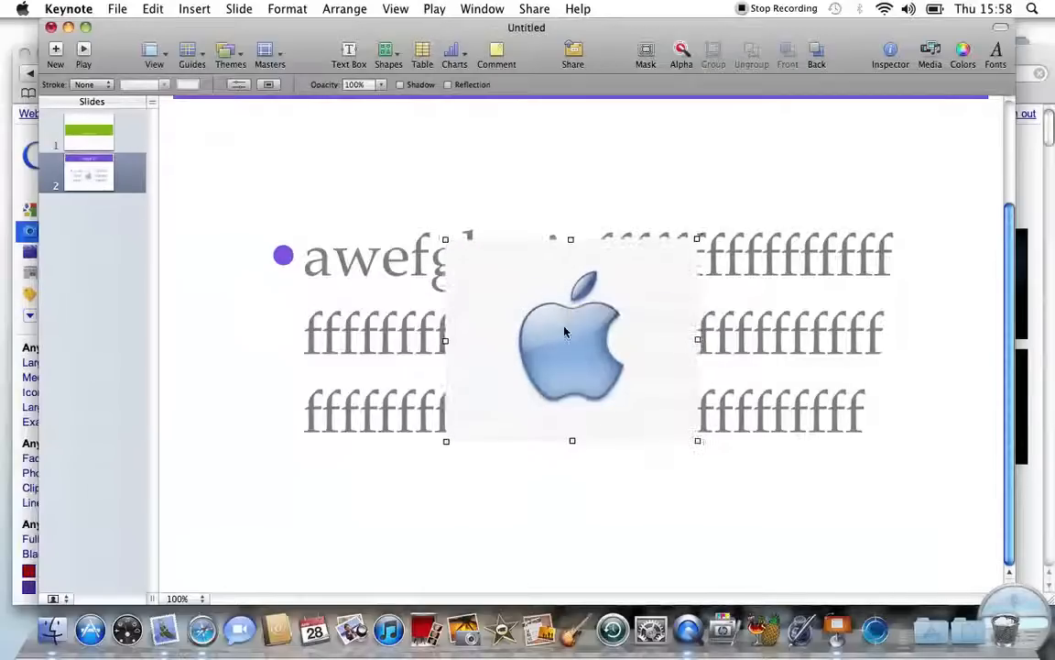
# Step: Use Instant Alpha to make the Apple logo's white background transparent
pyautogui.click(682, 52)
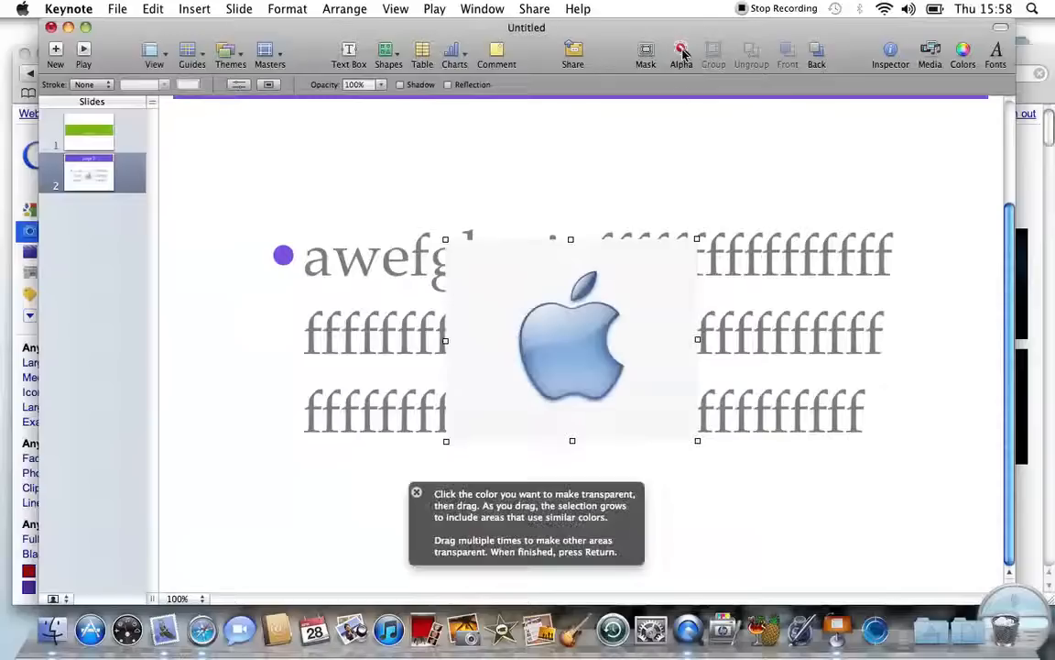
pyautogui.moveTo(680, 244); pyautogui.dragTo(613, 303)
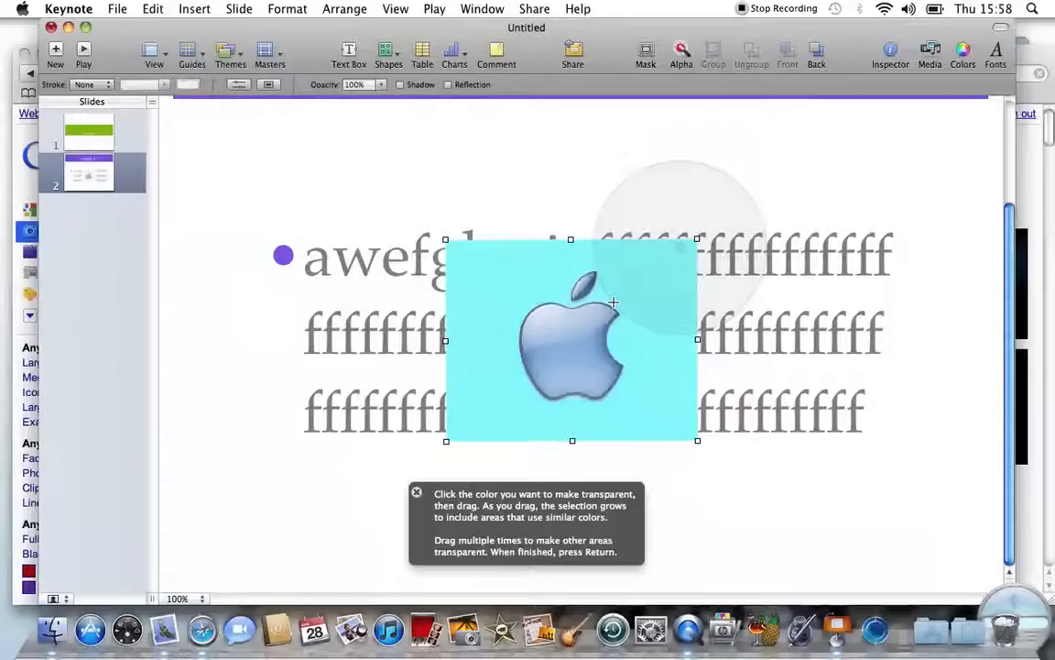
pyautogui.moveTo(613, 303); pyautogui.dragTo(613, 302)
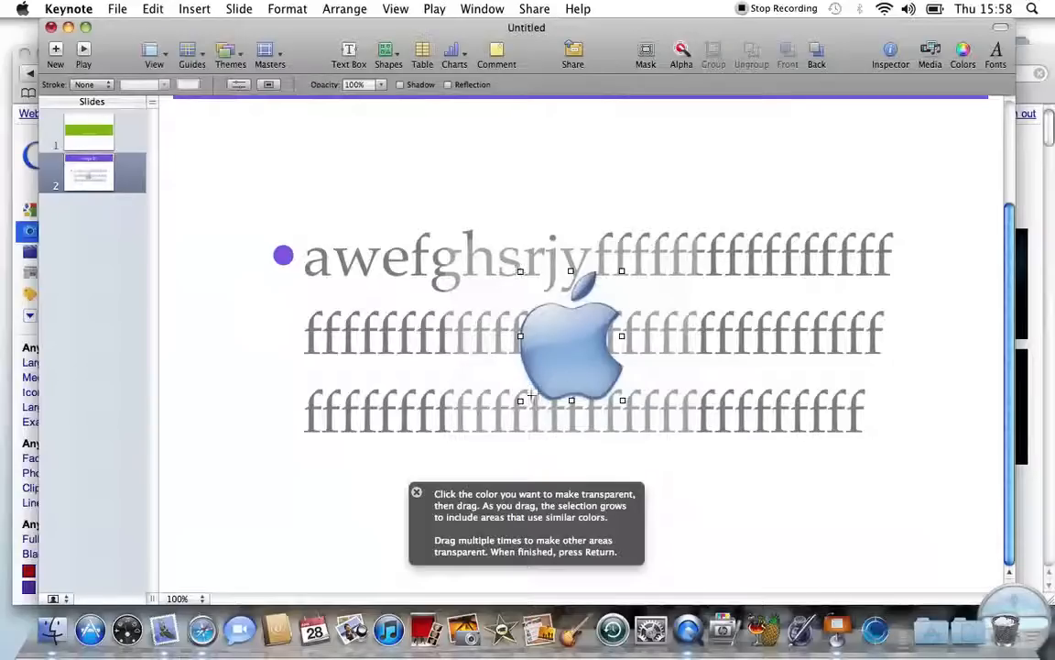
pyautogui.click(416, 494)
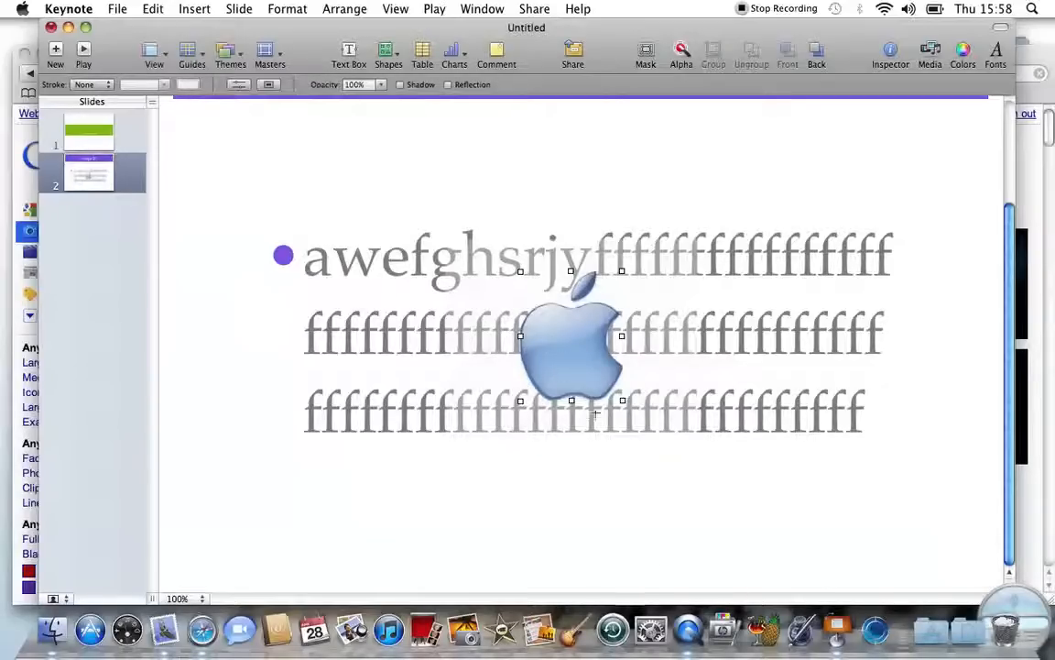
pyautogui.click(405, 144)
# Step: Drag the Apple logo to slide 2's top-left corner and shrink it to a small icon
pyautogui.moveTo(604, 385); pyautogui.dragTo(230, 196)
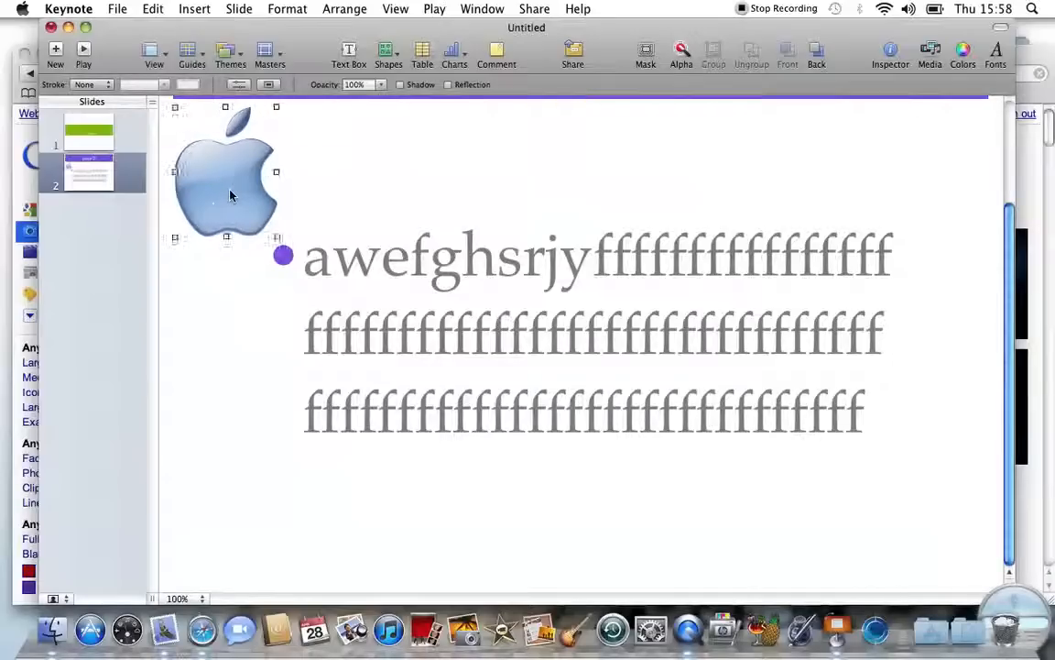
pyautogui.scroll(-5, 230, 189)
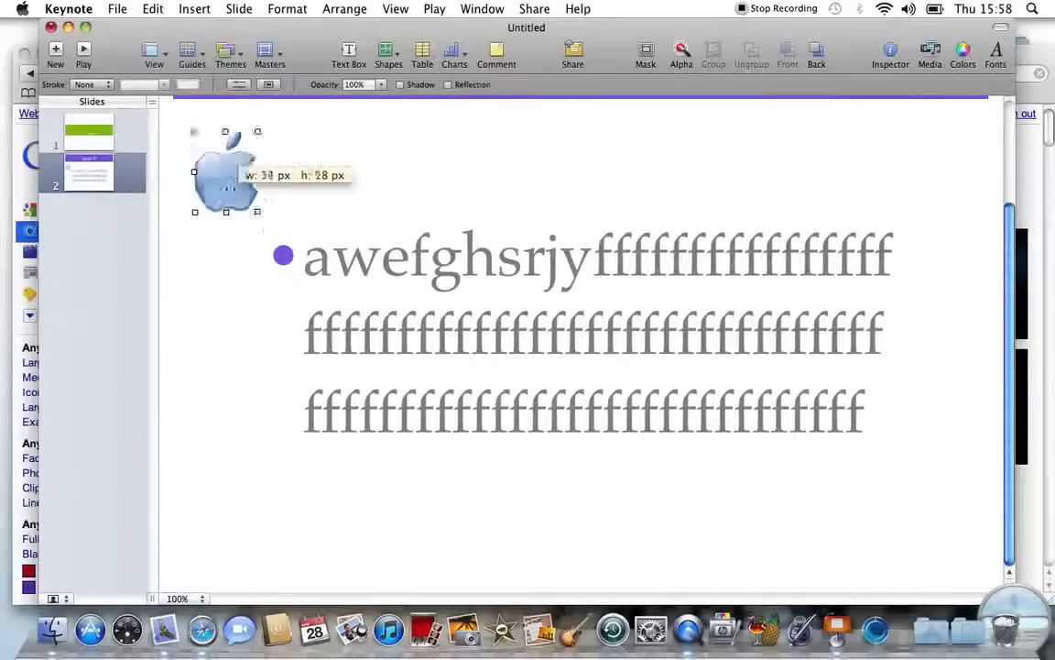
pyautogui.scroll(3, 230, 189)
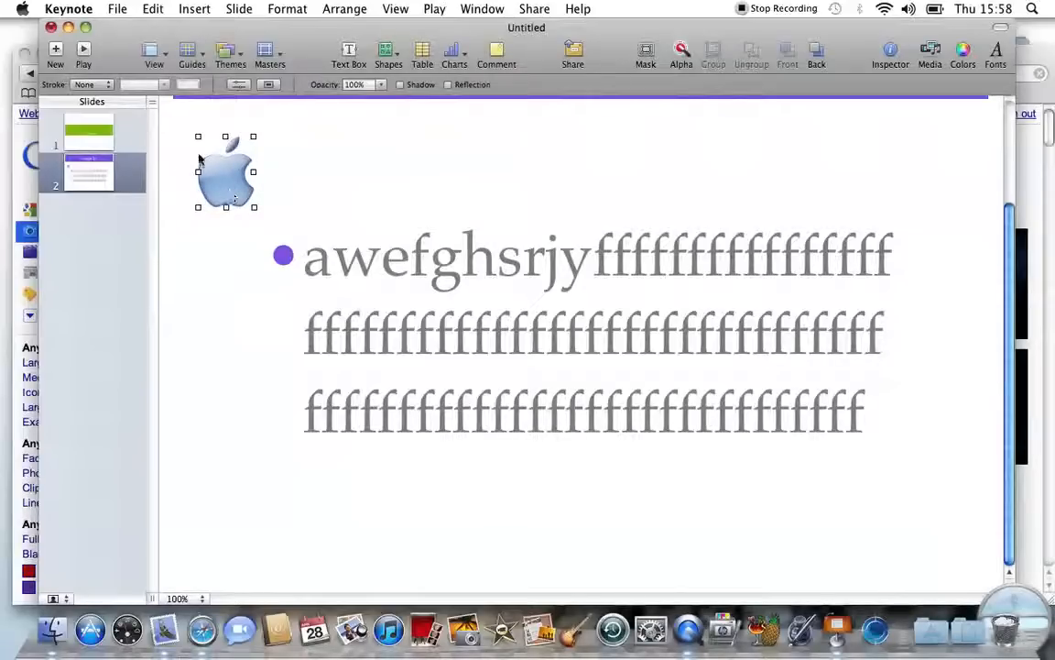
# Step: Add a new text box on slide 2 reading 'youtube'
pyautogui.click(360, 57)
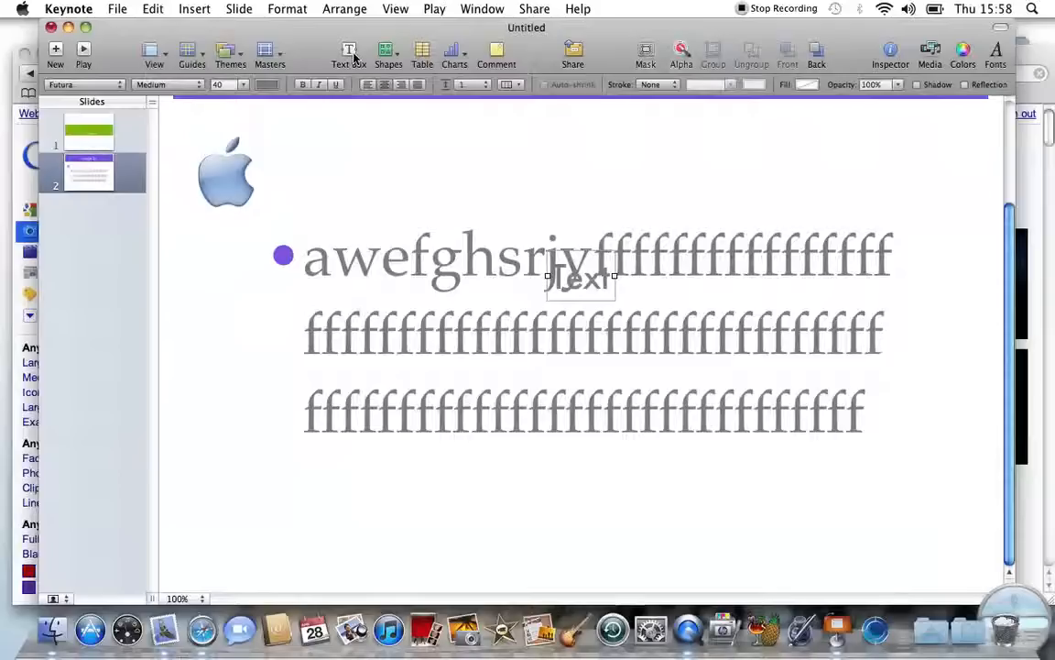
pyautogui.click(584, 286)
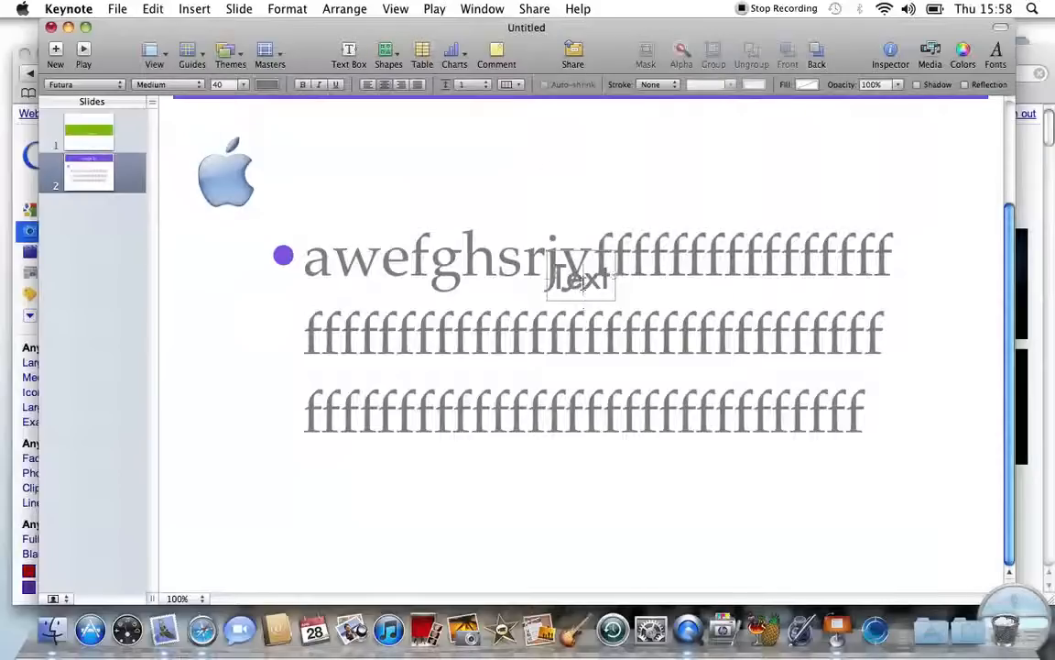
pyautogui.write('yu')
pyautogui.press('BackSpace')
pyautogui.press('BackSpace')
pyautogui.press('BackSpace')
pyautogui.press('BackSpace')
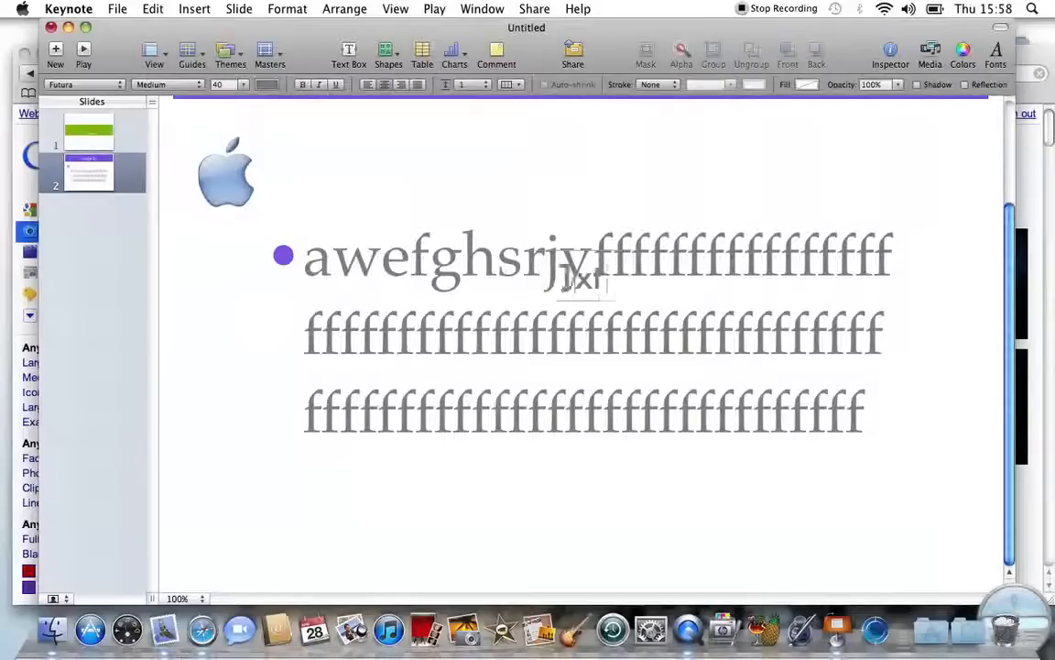
pyautogui.press('Delete')
pyautogui.press('Delete')
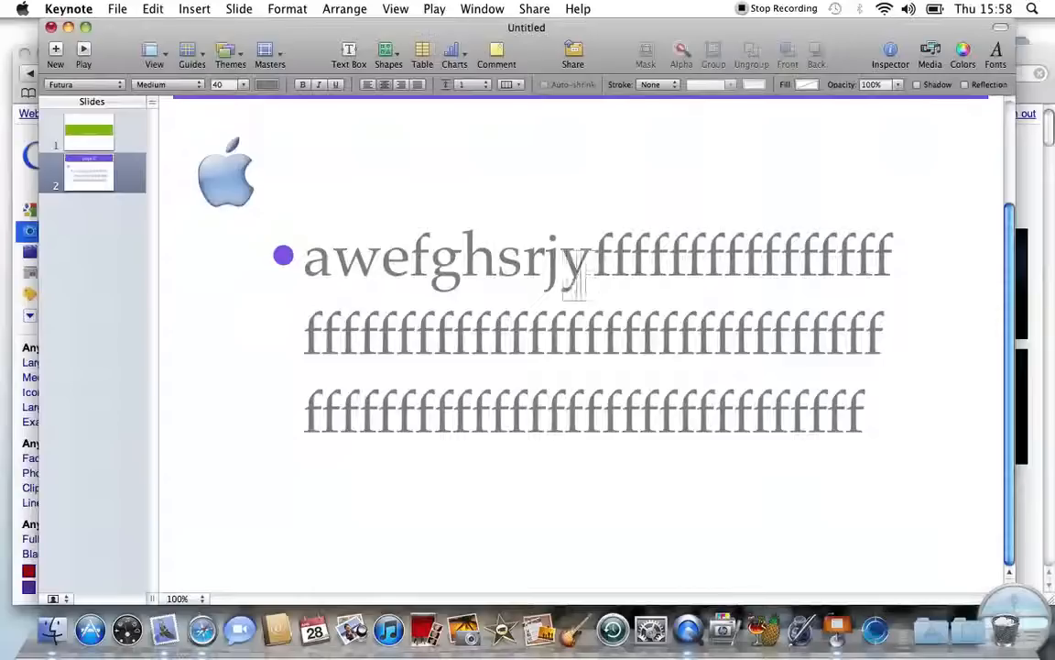
pyautogui.write('youtube')
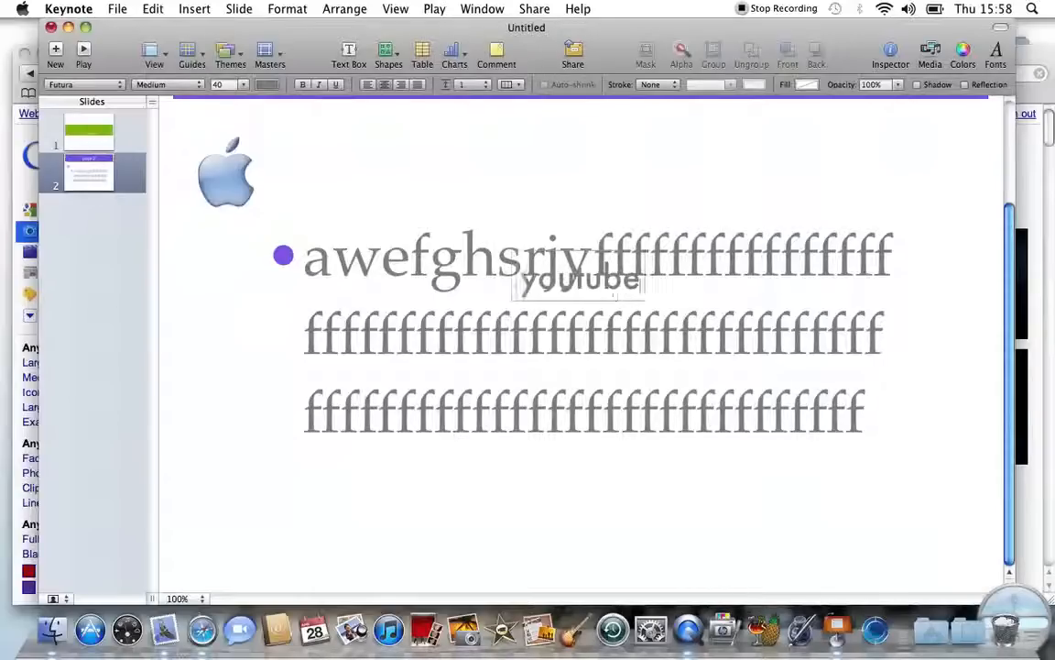
pyautogui.click(591, 183)
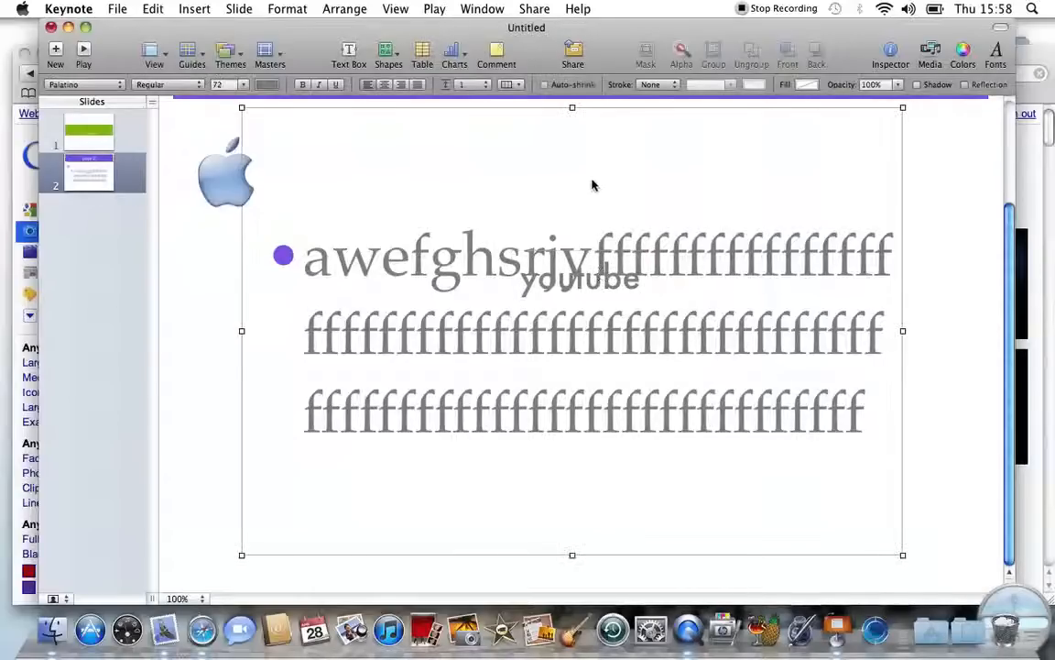
# Step: Move the 'youtube' label up between the page 2 title and the bullet text
pyautogui.rightClick(586, 287)
pyautogui.click(585, 279)
pyautogui.rightClick(585, 280)
pyautogui.click(371, 310)
pyautogui.moveTo(540, 292); pyautogui.dragTo(548, 151)
pyautogui.click(394, 165)
pyautogui.scroll(5, 447, 223)
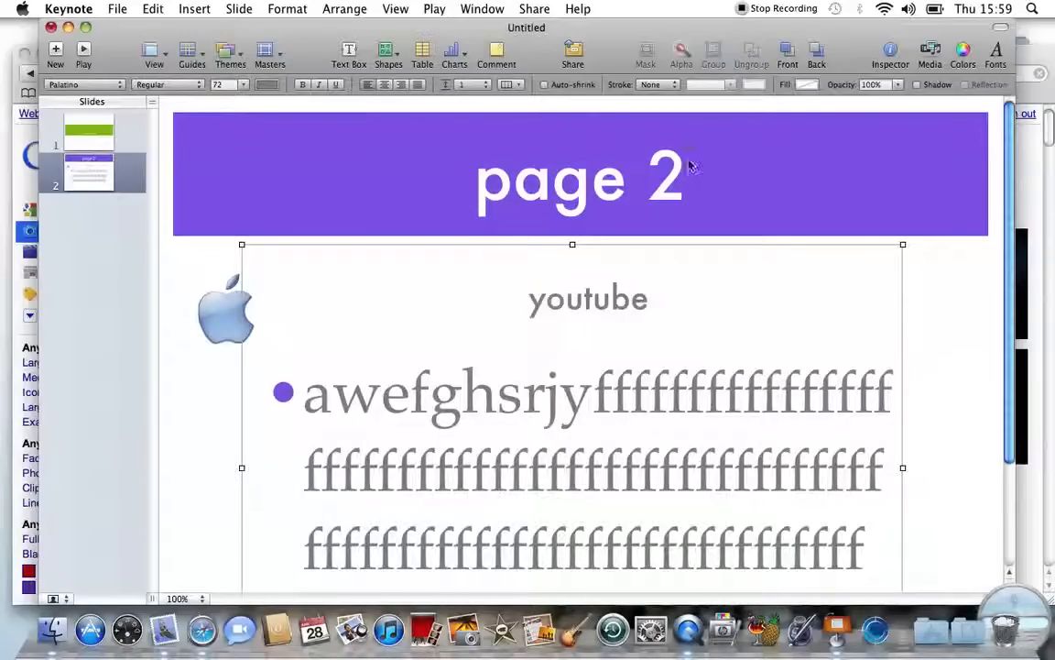
# Step: Open the Inspector and reach the Slide Inspector's Transition settings for page 2
pyautogui.click(615, 298)
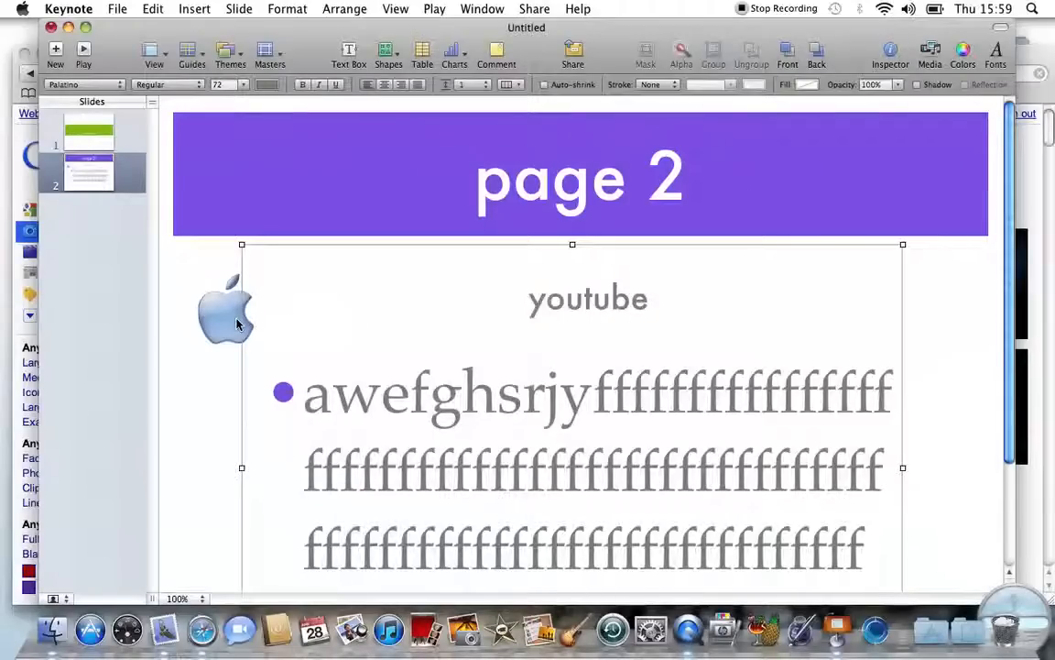
pyautogui.click(218, 295)
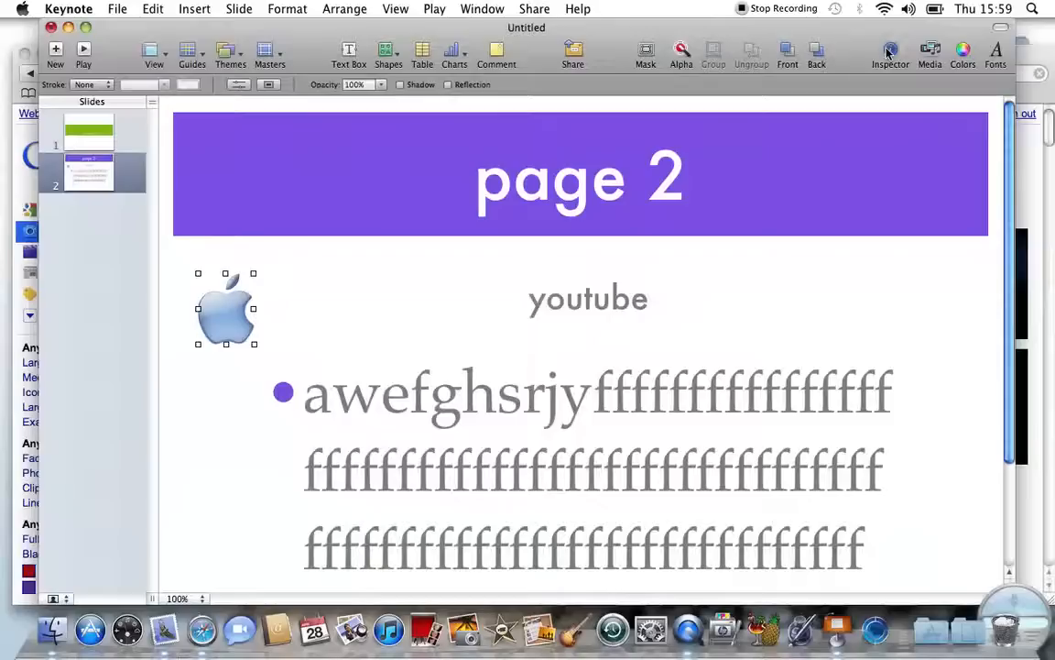
pyautogui.click(885, 52)
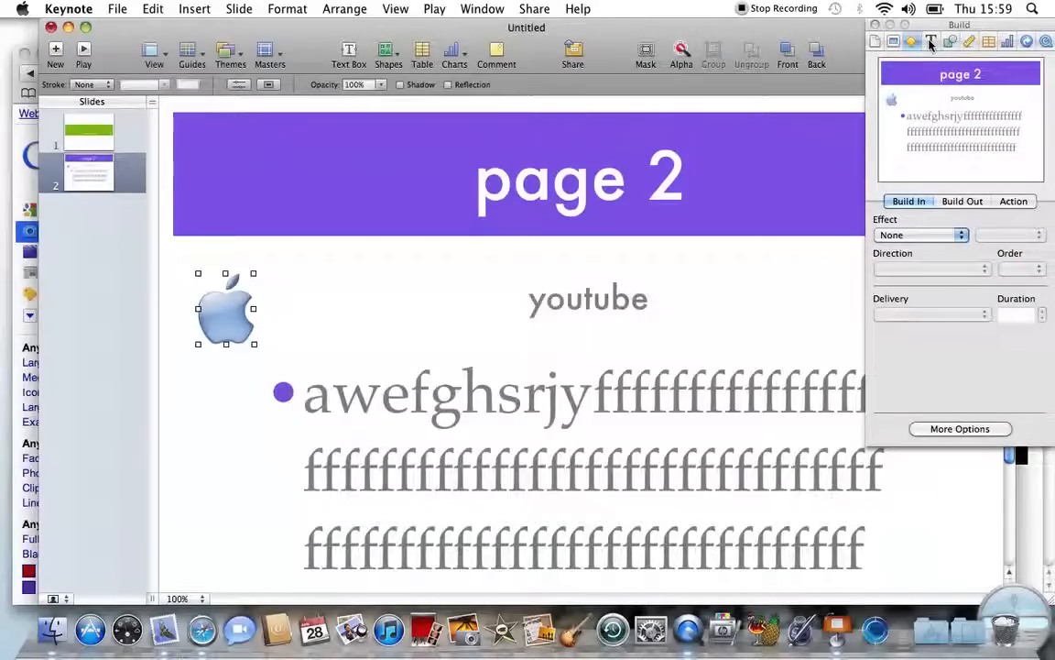
pyautogui.doubleClick(649, 387)
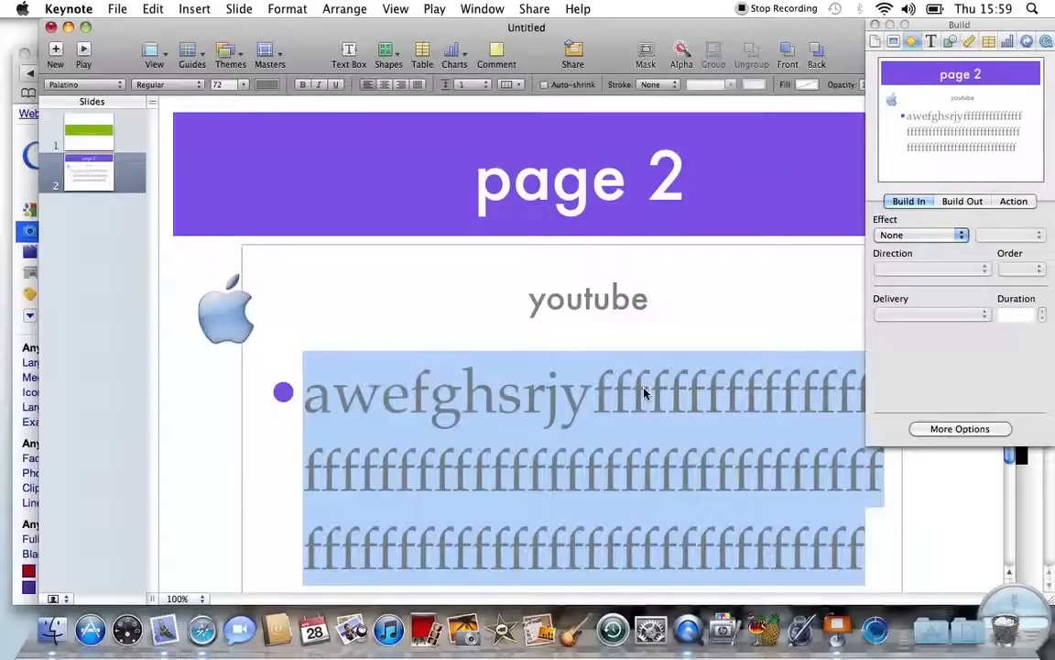
pyautogui.click(931, 41)
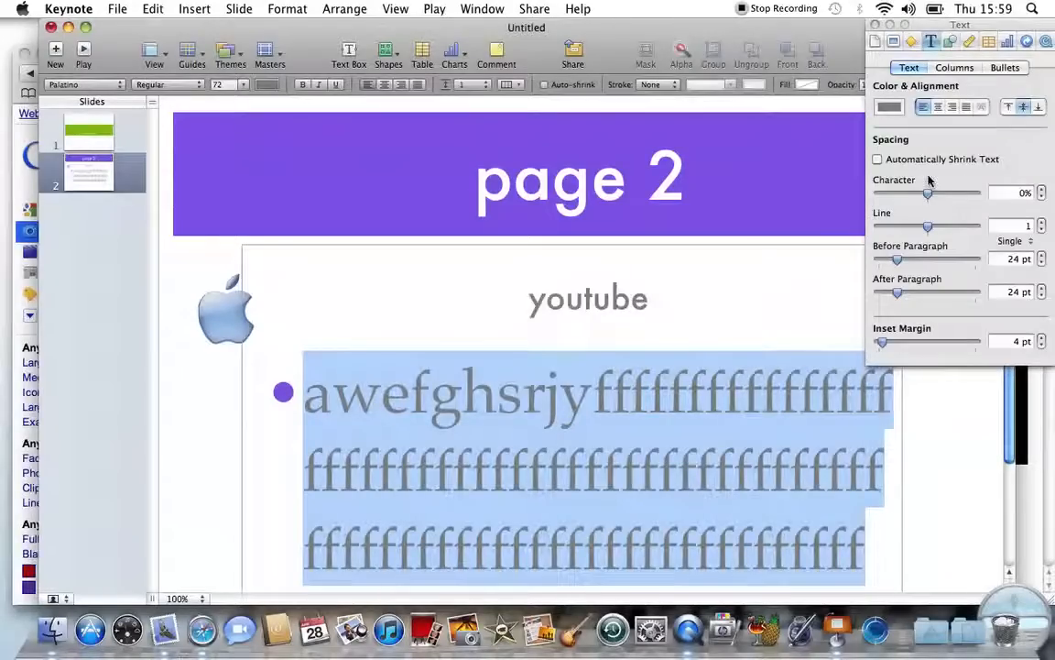
pyautogui.click(877, 43)
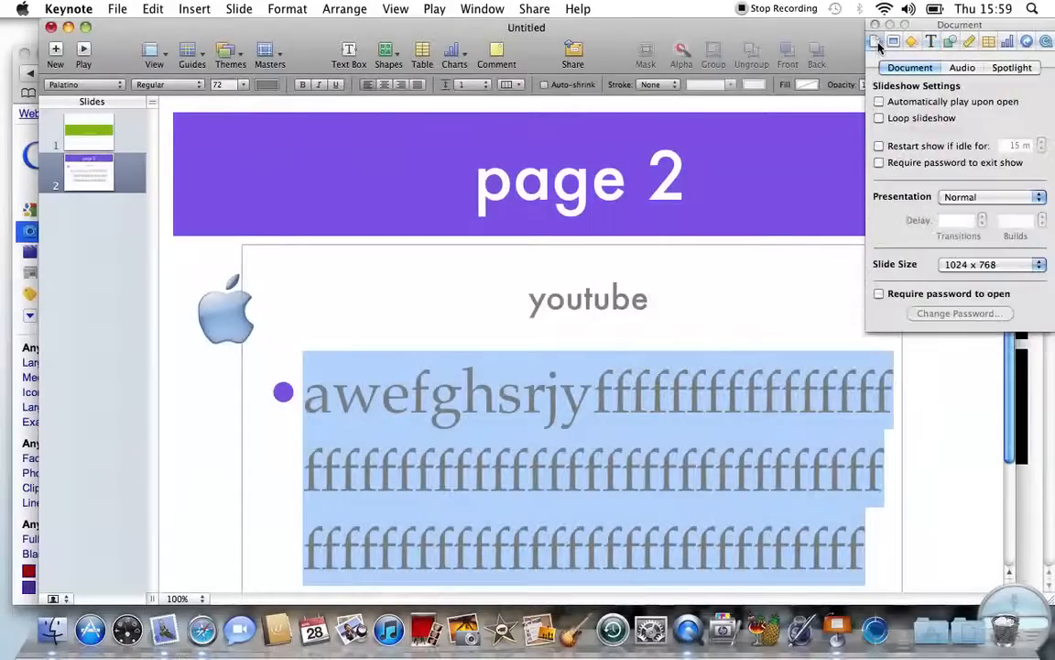
pyautogui.click(898, 43)
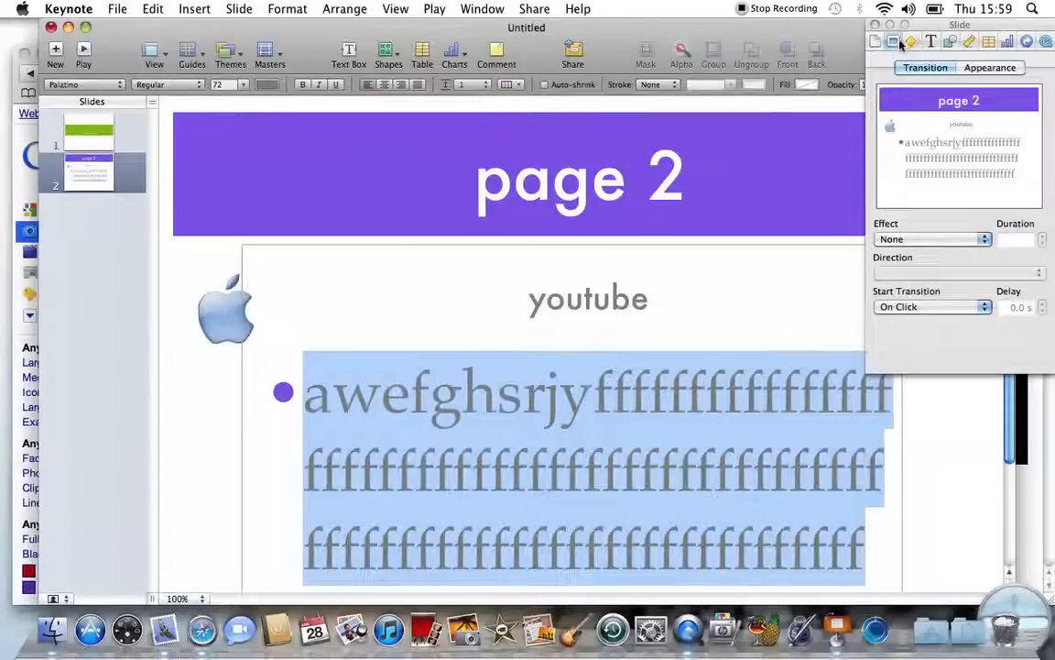
# Step: Choose the Doorway effect with a 1.50 s duration and Start Transition set to Automatically
pyautogui.click(983, 239)
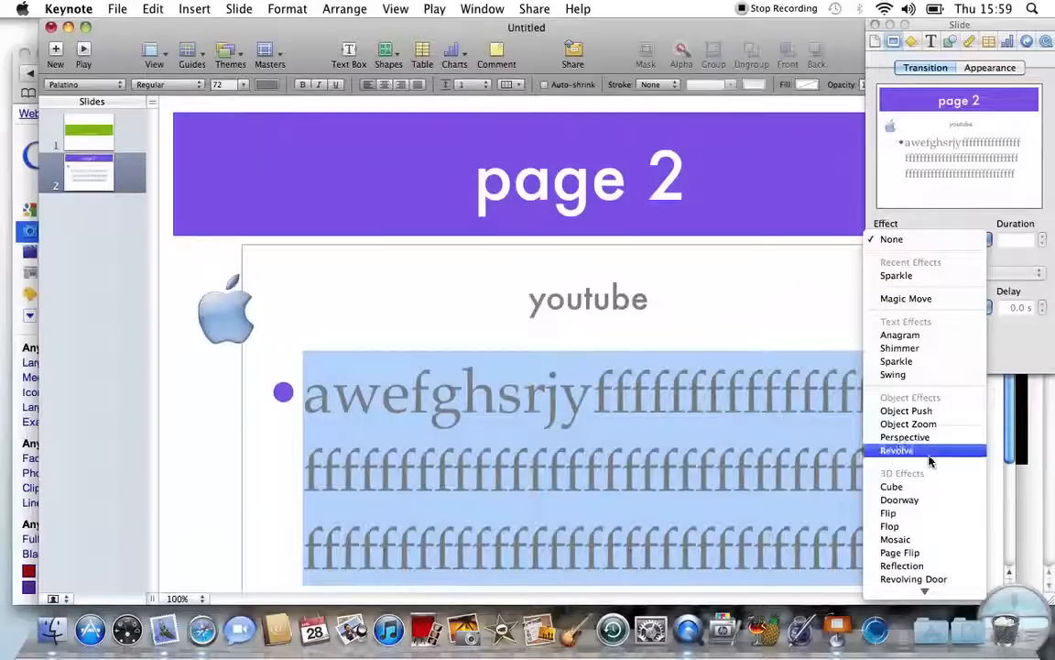
pyautogui.click(902, 500)
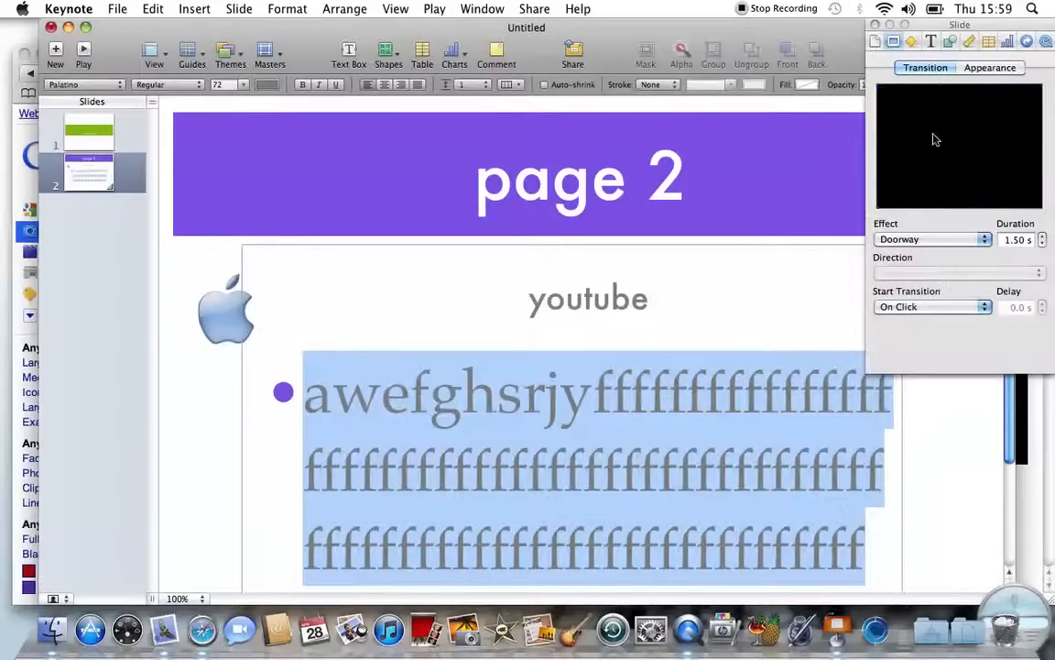
pyautogui.click(1026, 241)
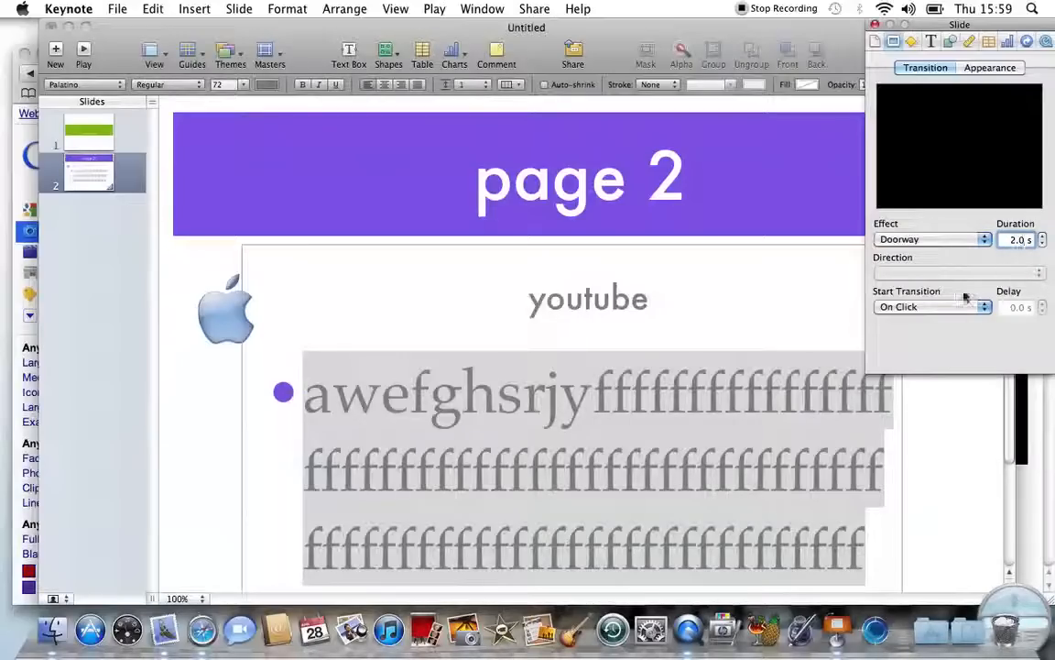
pyautogui.click(987, 241)
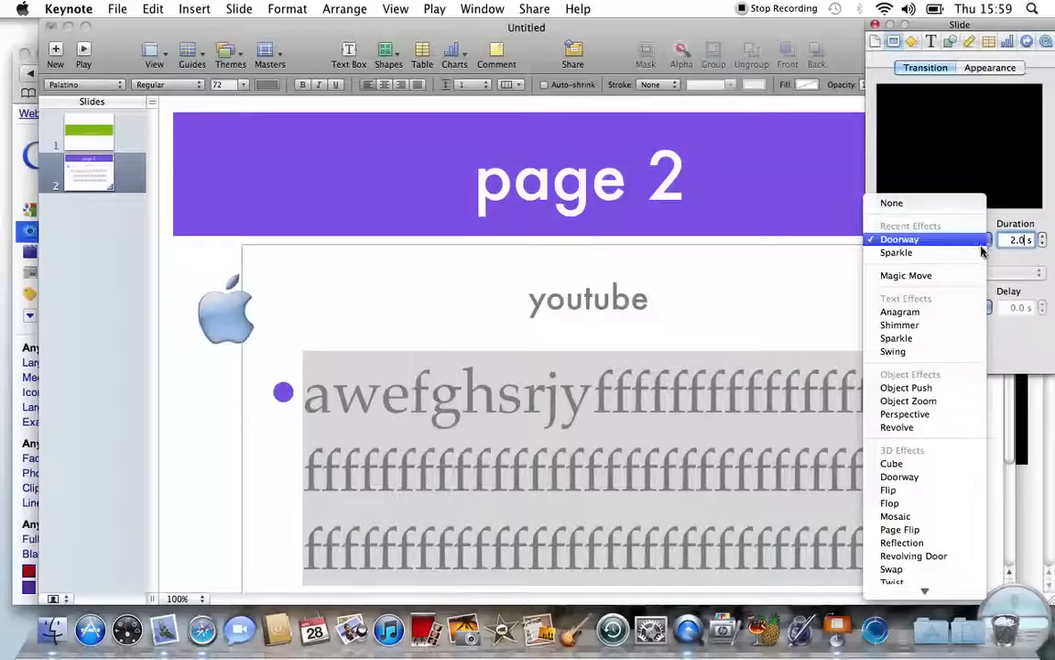
pyautogui.click(890, 239)
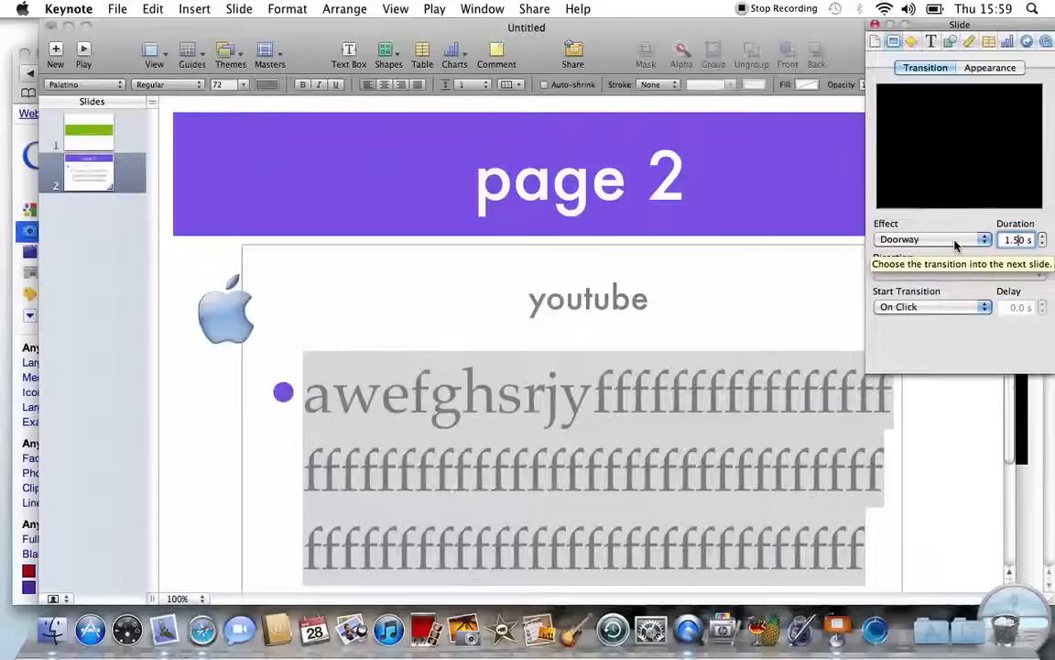
pyautogui.click(933, 306)
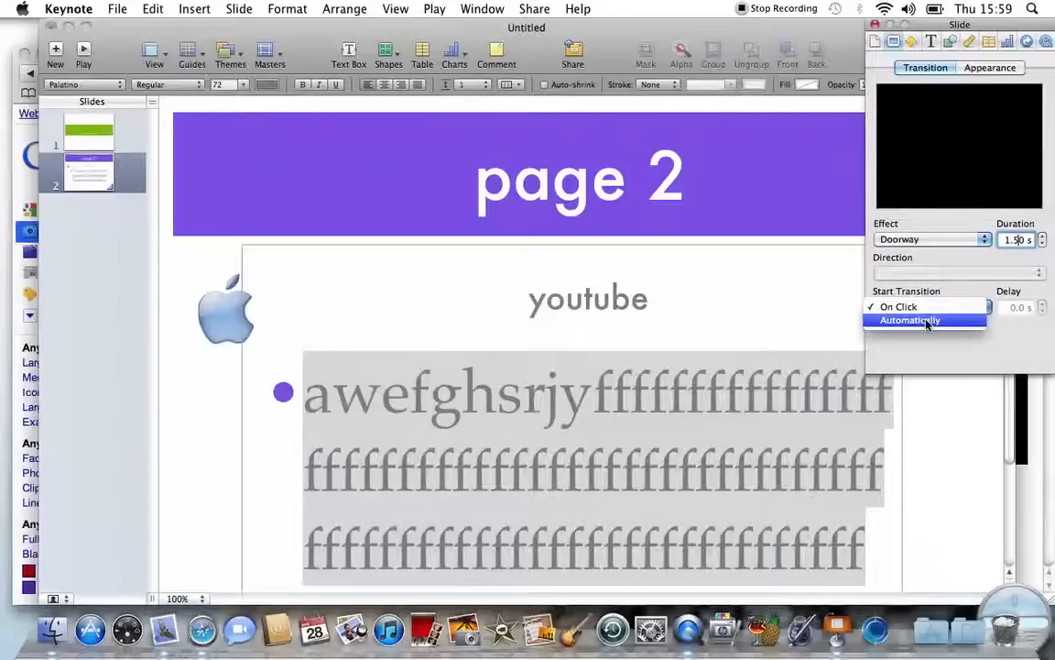
pyautogui.click(928, 321)
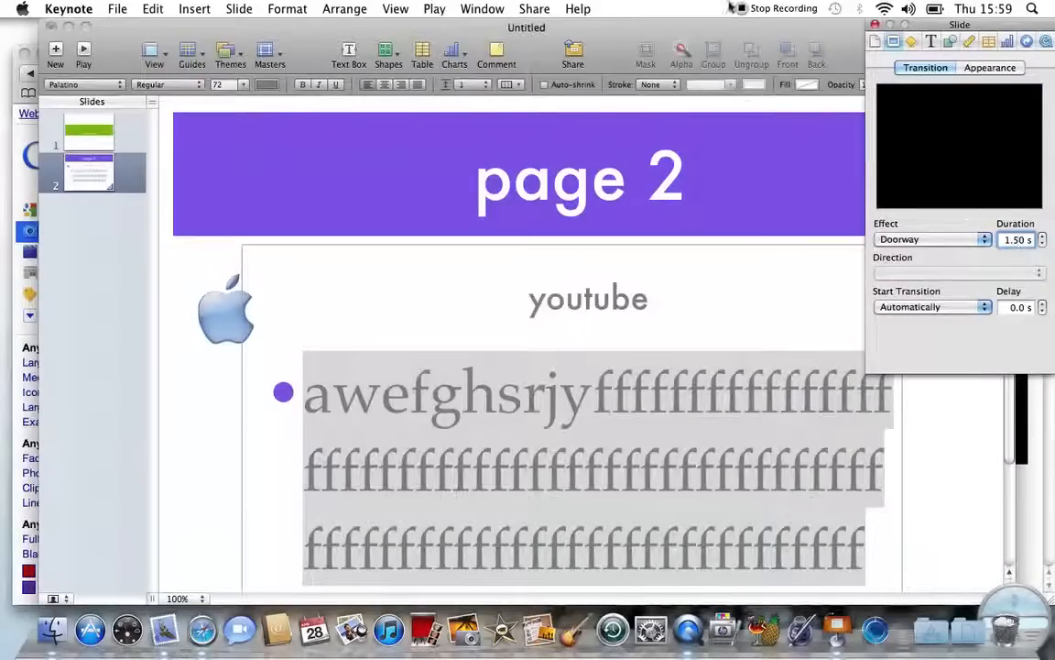
# Step: Browse the Hyperlink, Chart, Table, Metrics and Graphic inspector tabs, leave Fill on None, and close the inspector
pyautogui.click(1047, 41)
pyautogui.click(1027, 41)
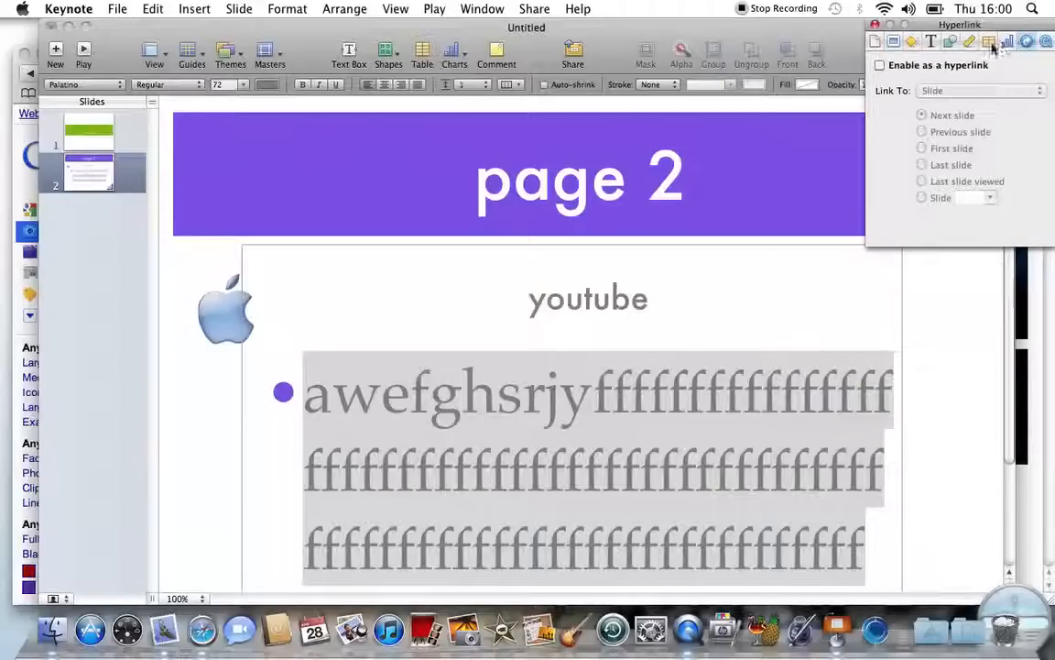
pyautogui.click(1006, 41)
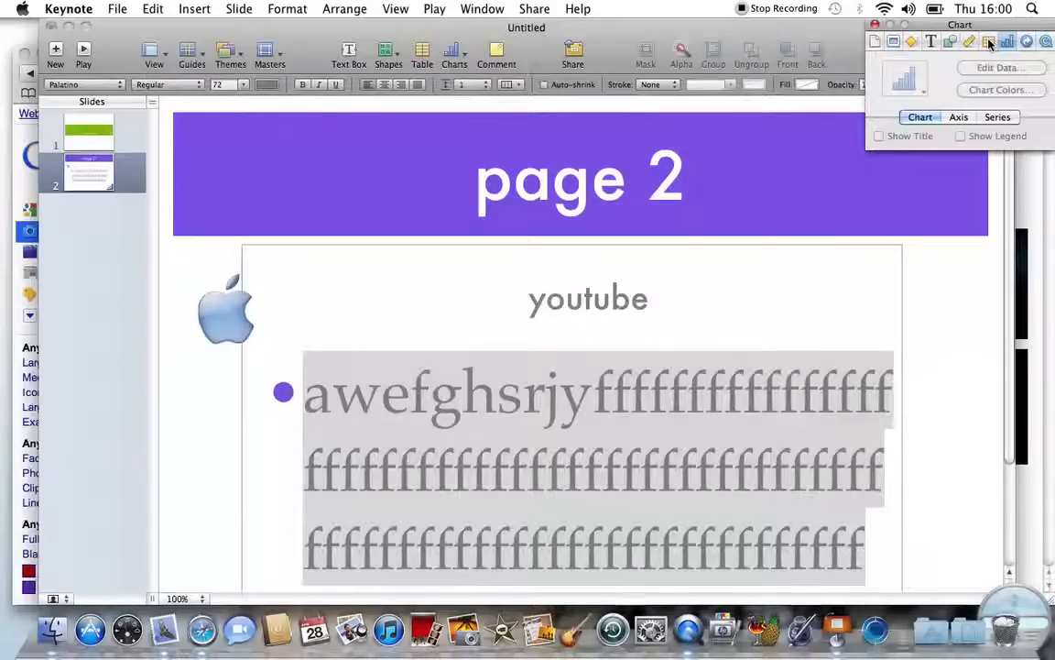
pyautogui.click(990, 42)
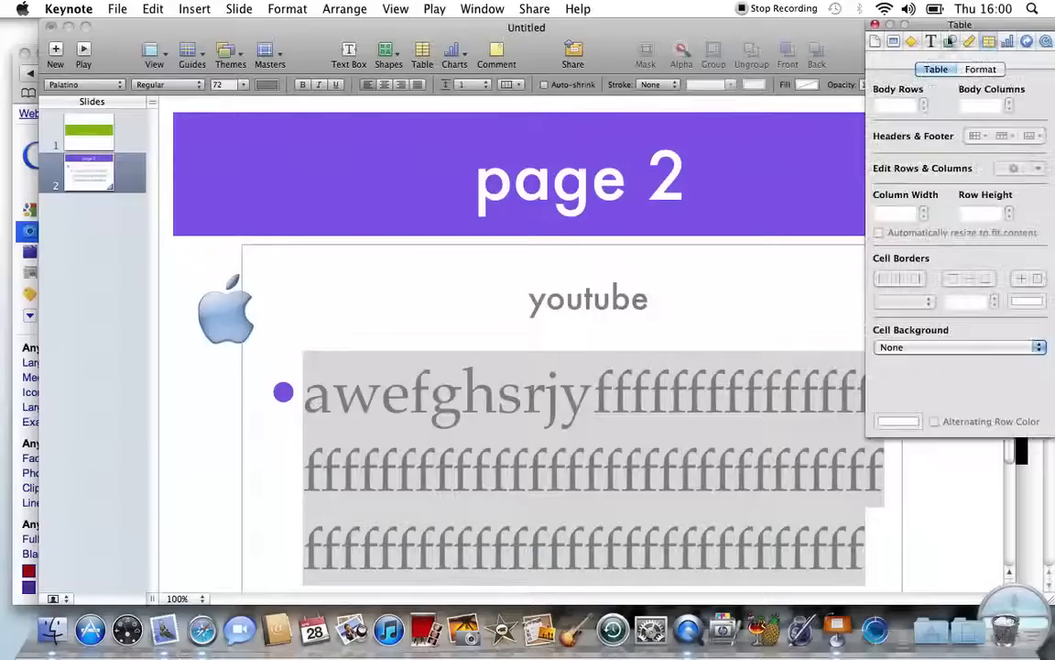
pyautogui.click(949, 42)
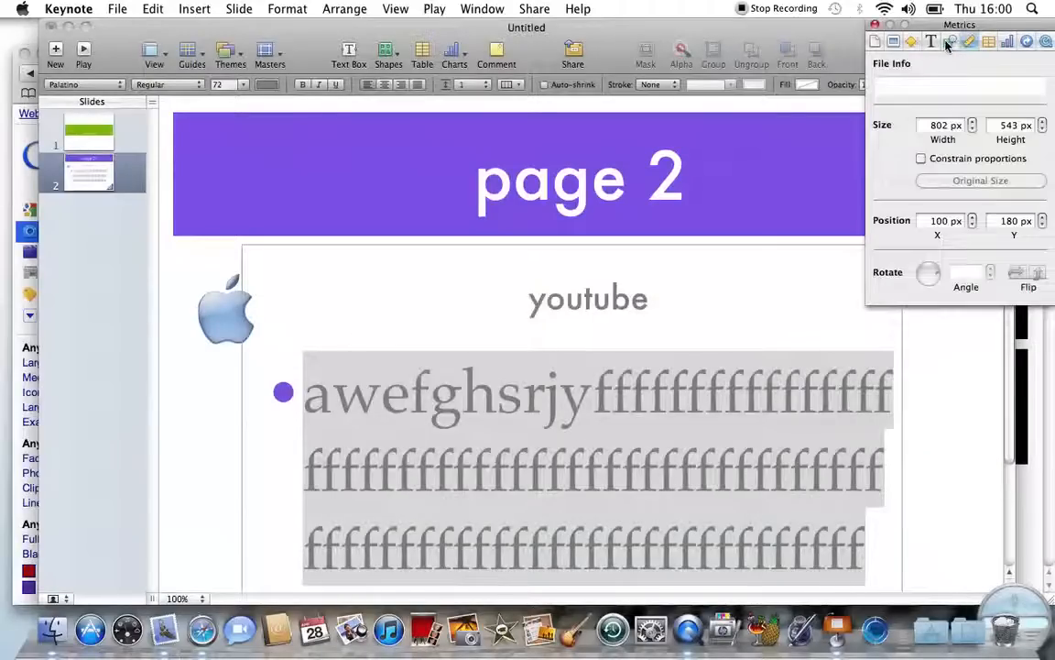
pyautogui.click(948, 44)
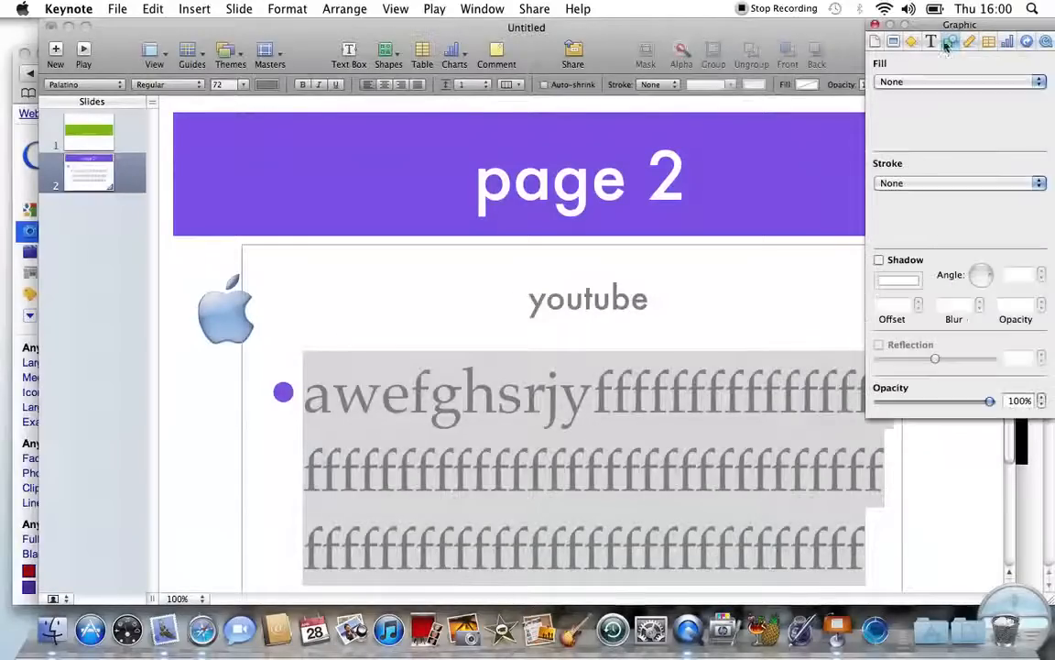
pyautogui.click(902, 82)
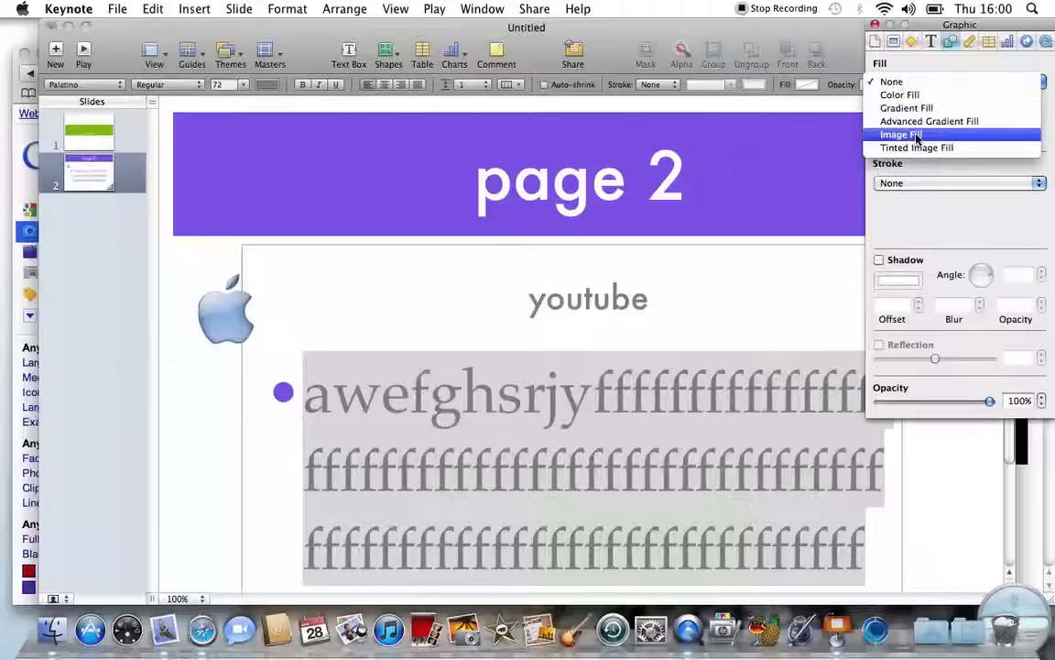
pyautogui.click(876, 29)
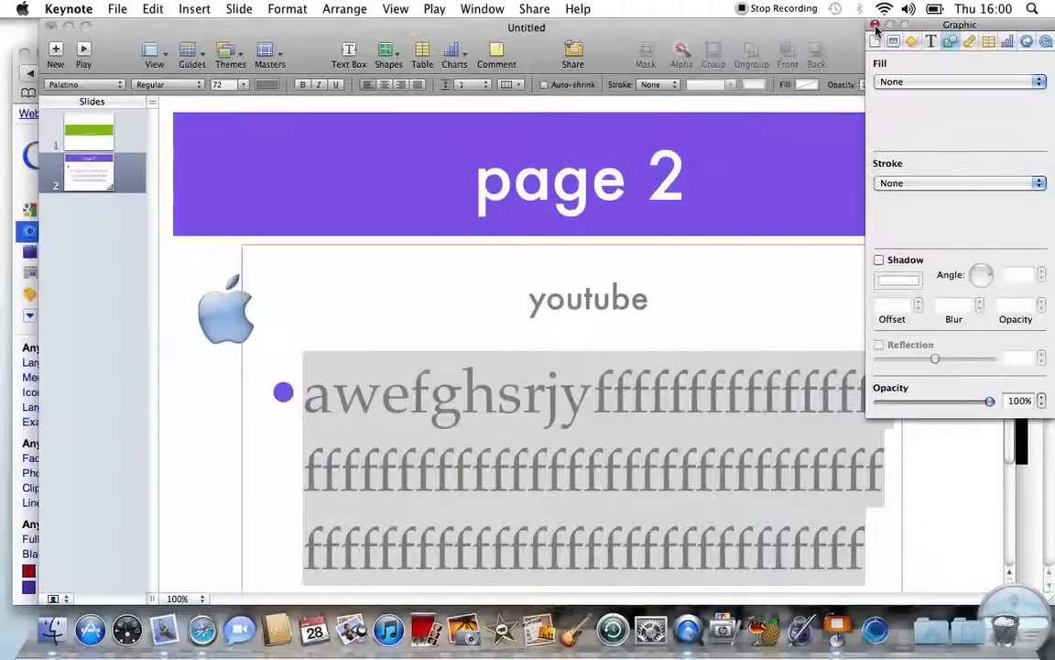
pyautogui.click(876, 28)
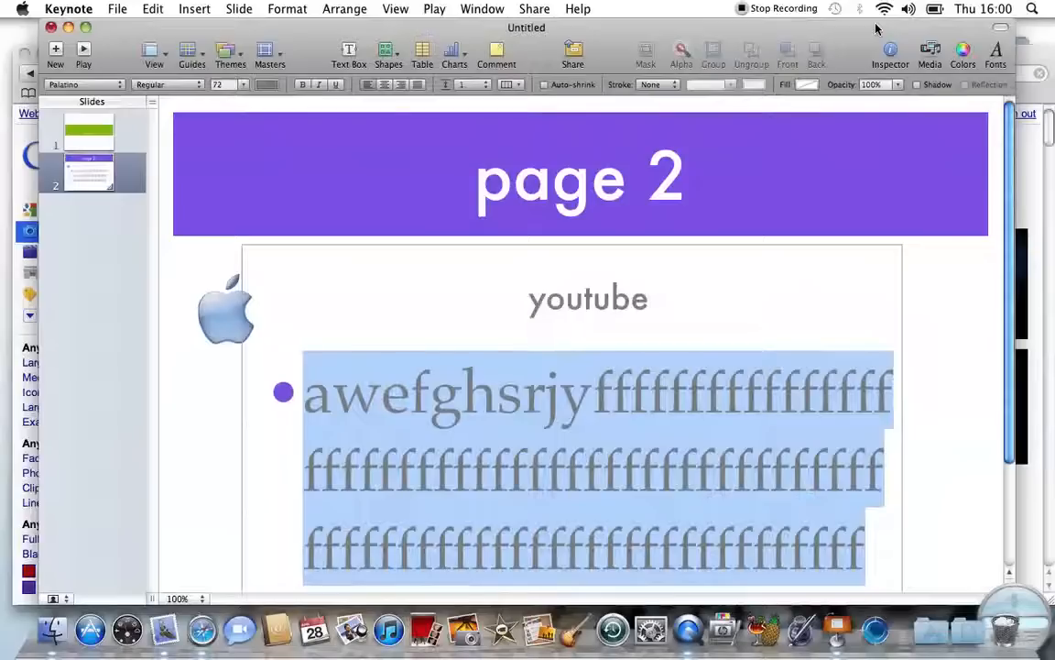
pyautogui.click(83, 51)
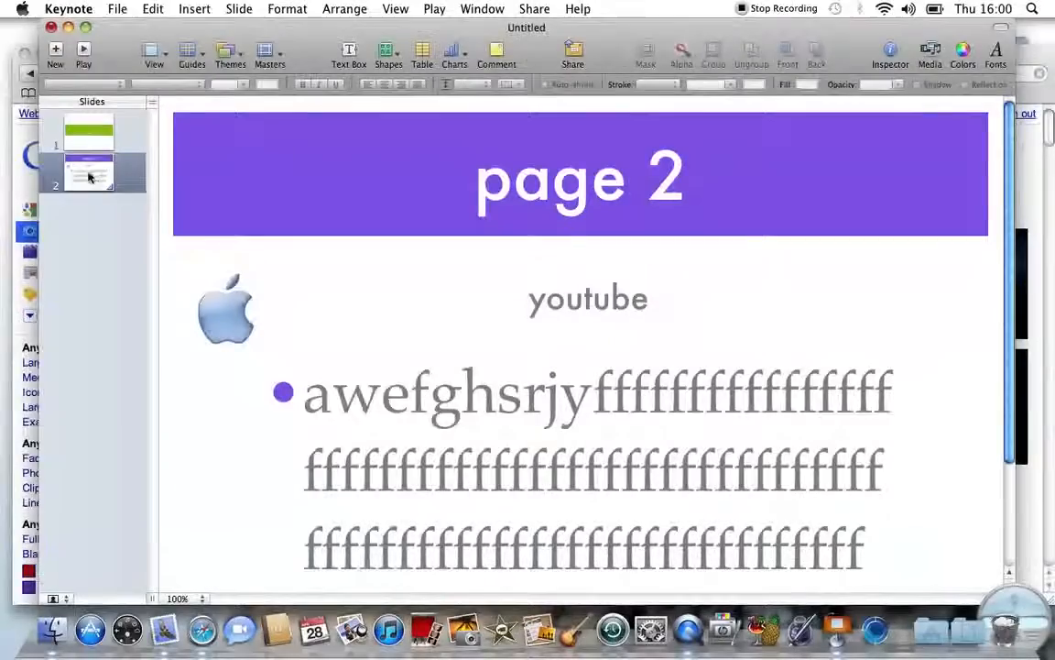
pyautogui.click(77, 118)
pyautogui.click(83, 51)
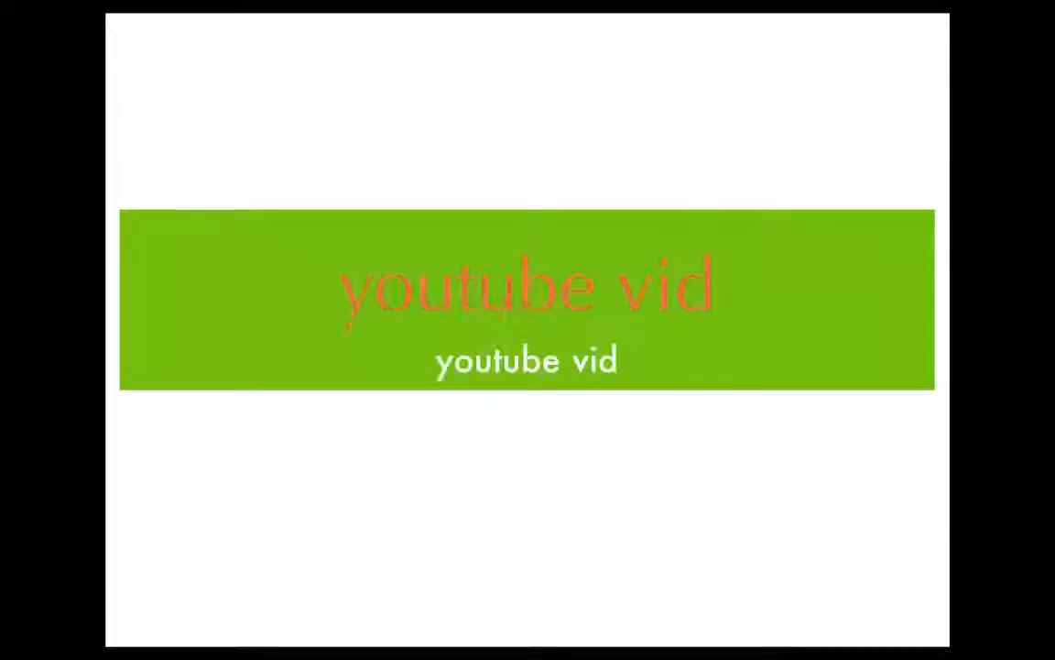
pyautogui.press('space')
pyautogui.press('space')
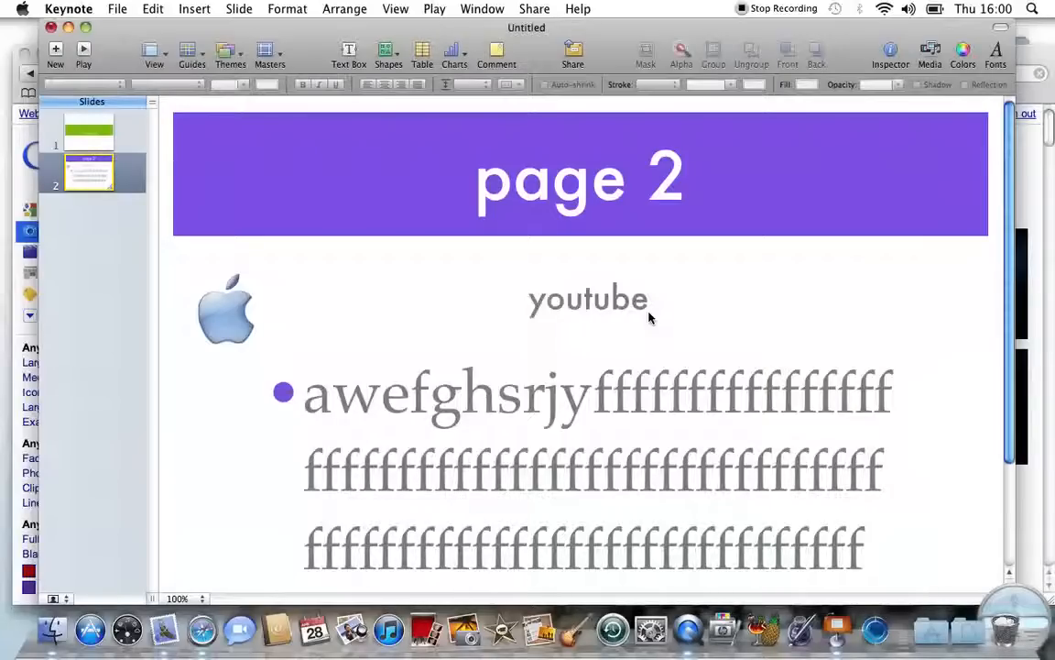
# Step: Select the green title slide and bring up the Inspector's Build Out settings
pyautogui.doubleClick(603, 396)
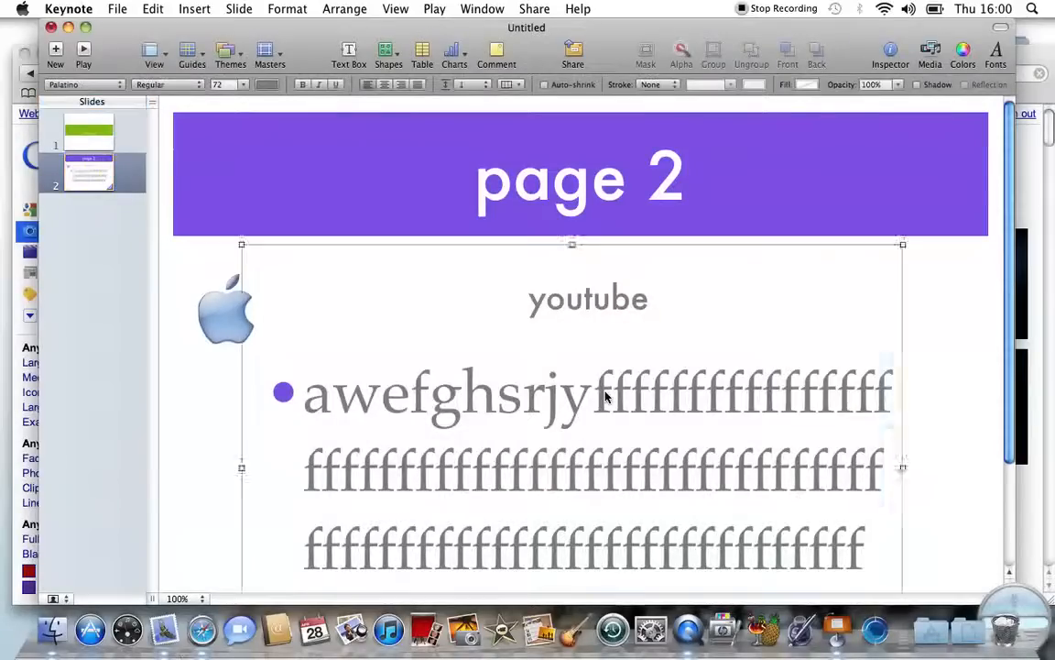
pyautogui.click(73, 130)
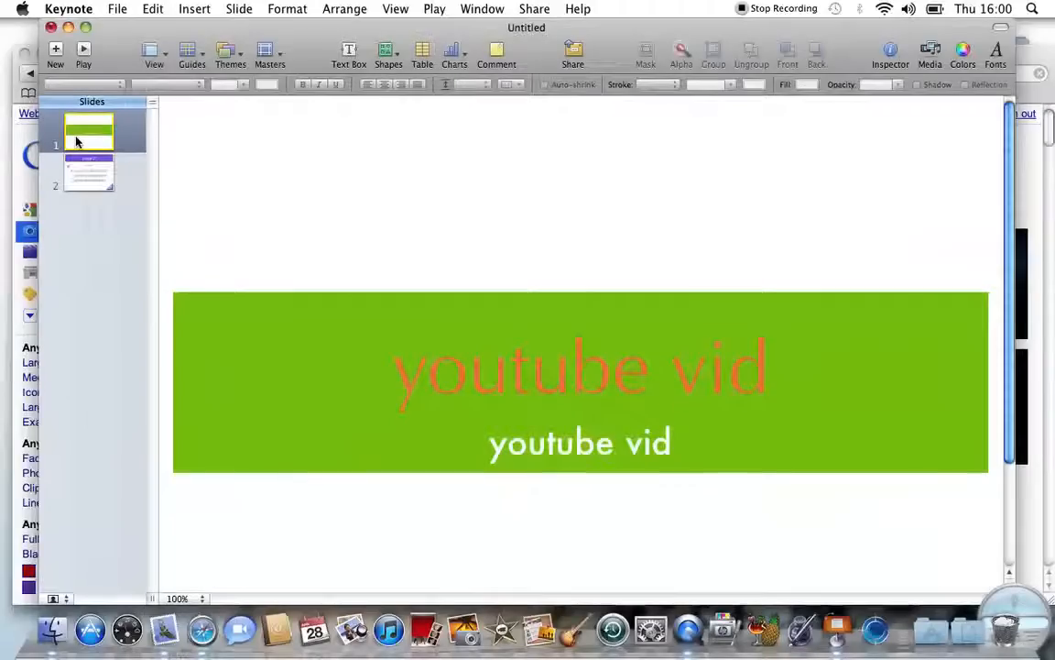
pyautogui.rightClick(87, 155)
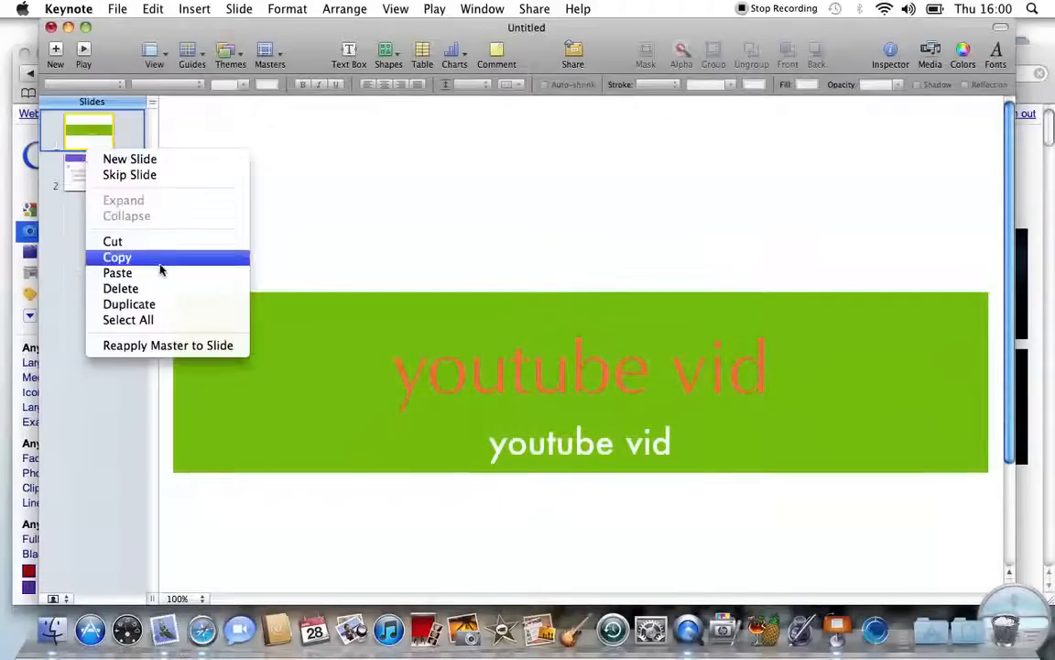
pyautogui.click(937, 160)
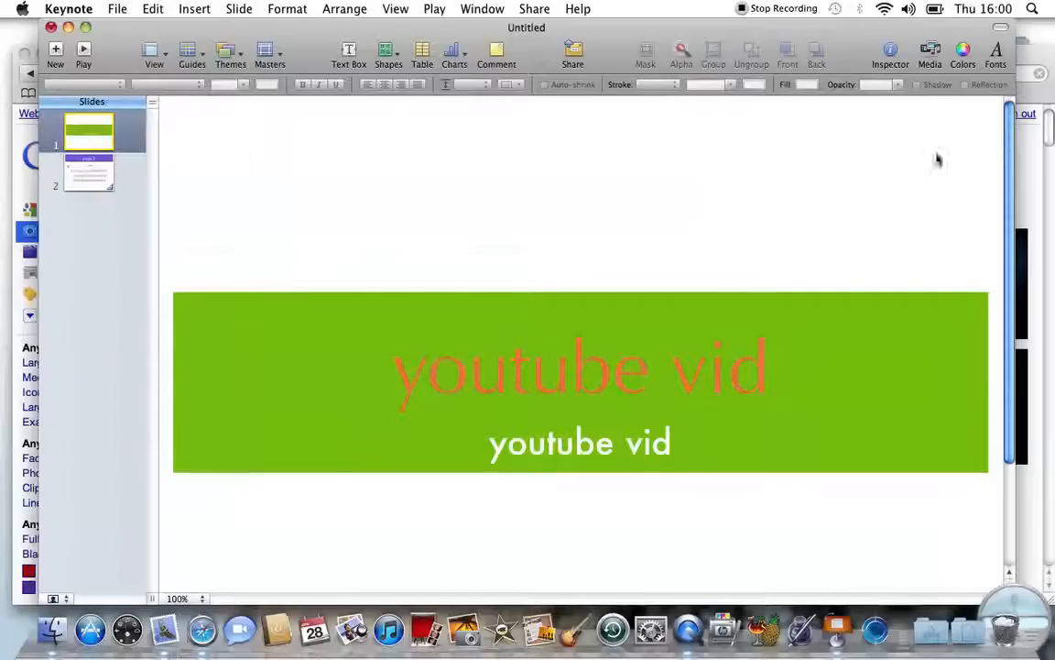
pyautogui.click(891, 56)
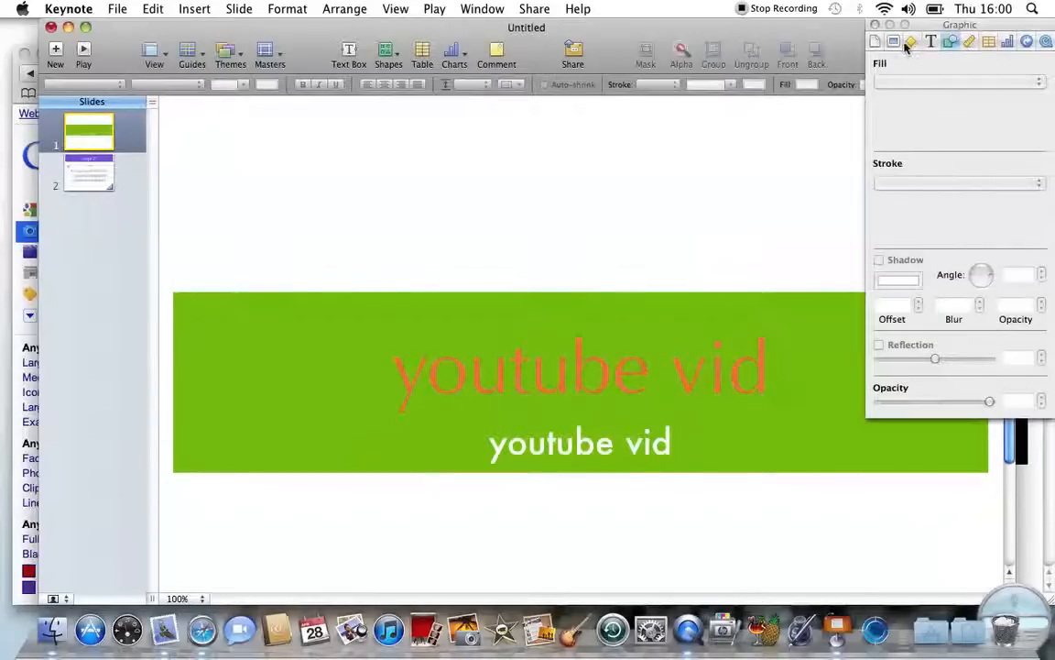
pyautogui.click(910, 43)
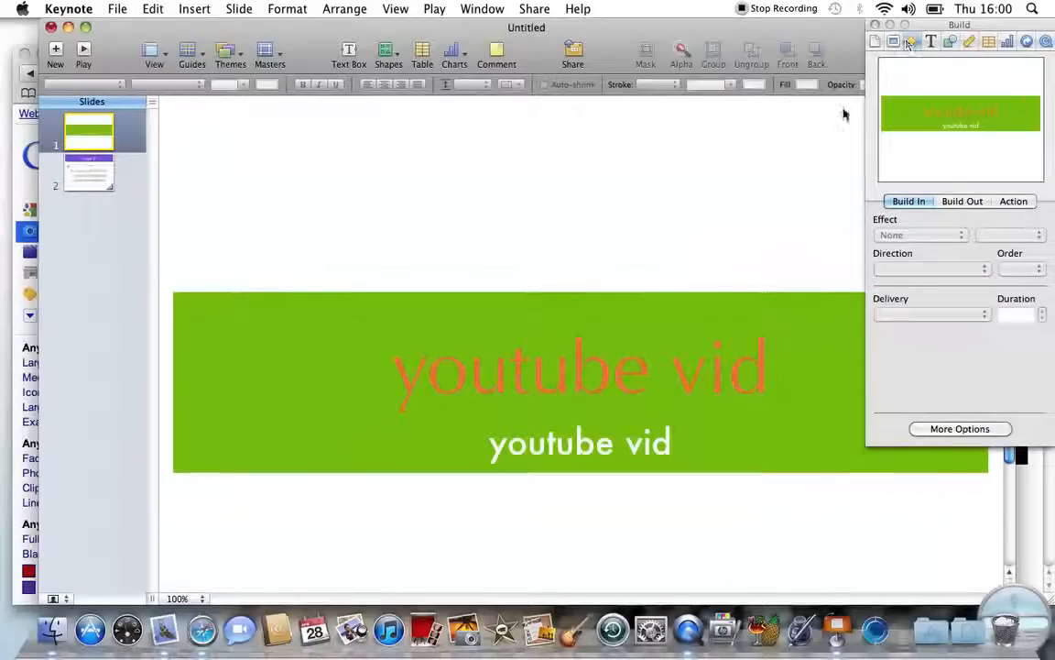
pyautogui.click(961, 202)
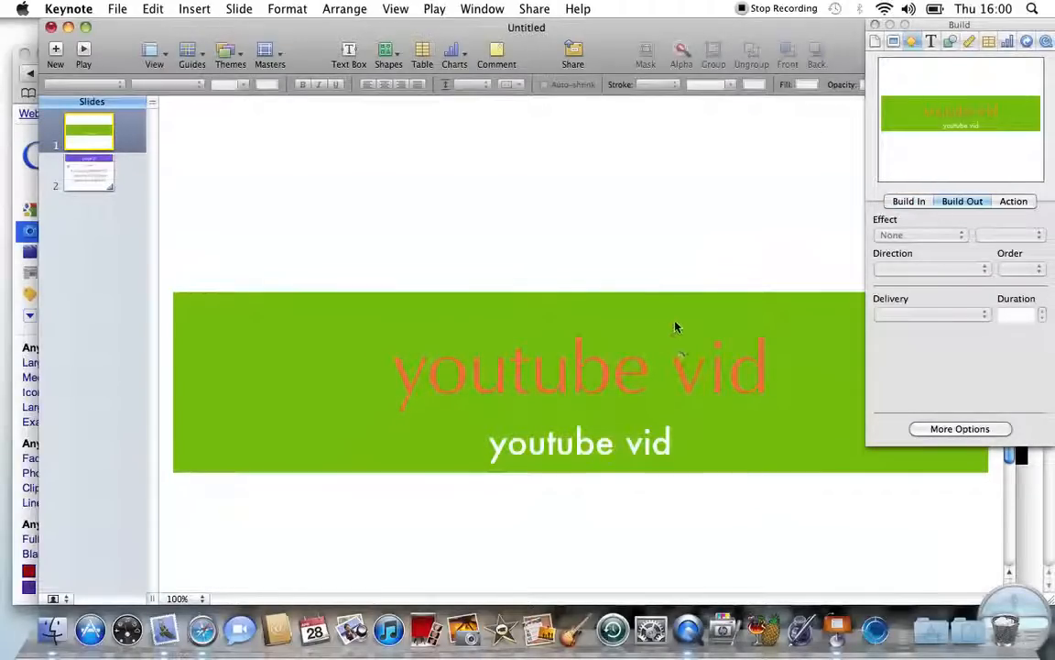
# Step: Give the orange 'youtube vid' title a Comet build-out, Left to Right over 0.50 s
pyautogui.doubleClick(696, 373)
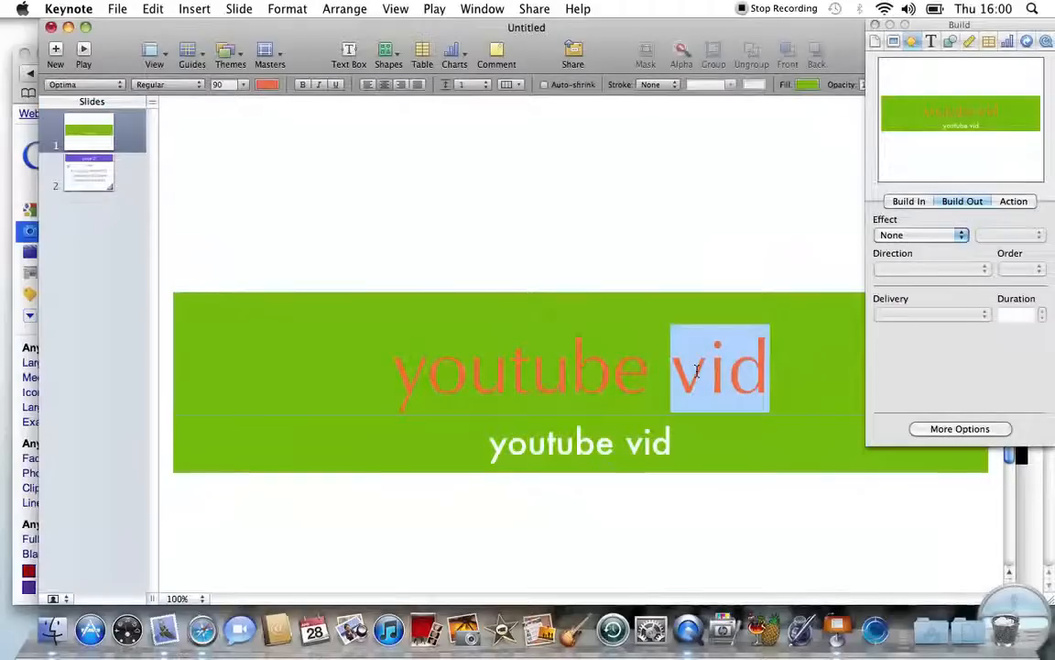
pyautogui.press('super+a')
pyautogui.click(946, 236)
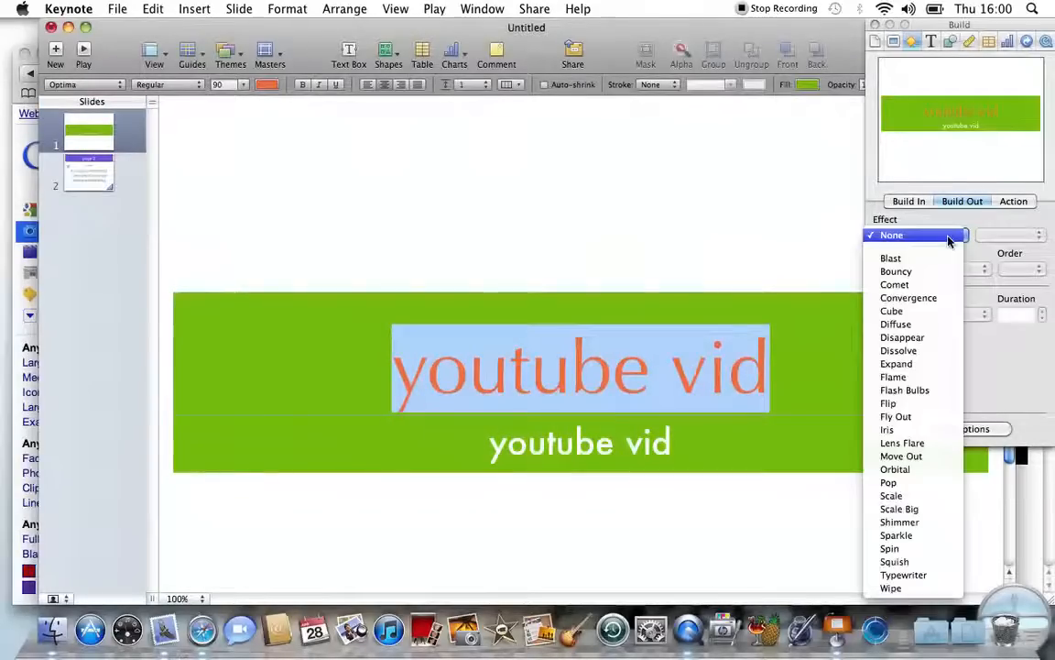
pyautogui.click(932, 284)
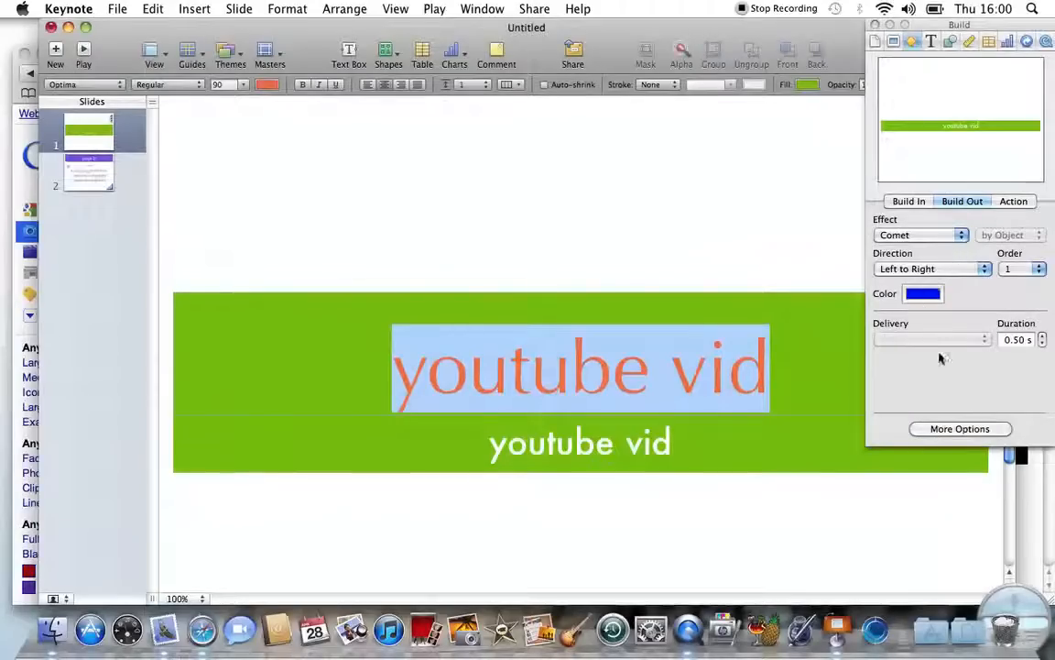
pyautogui.click(875, 26)
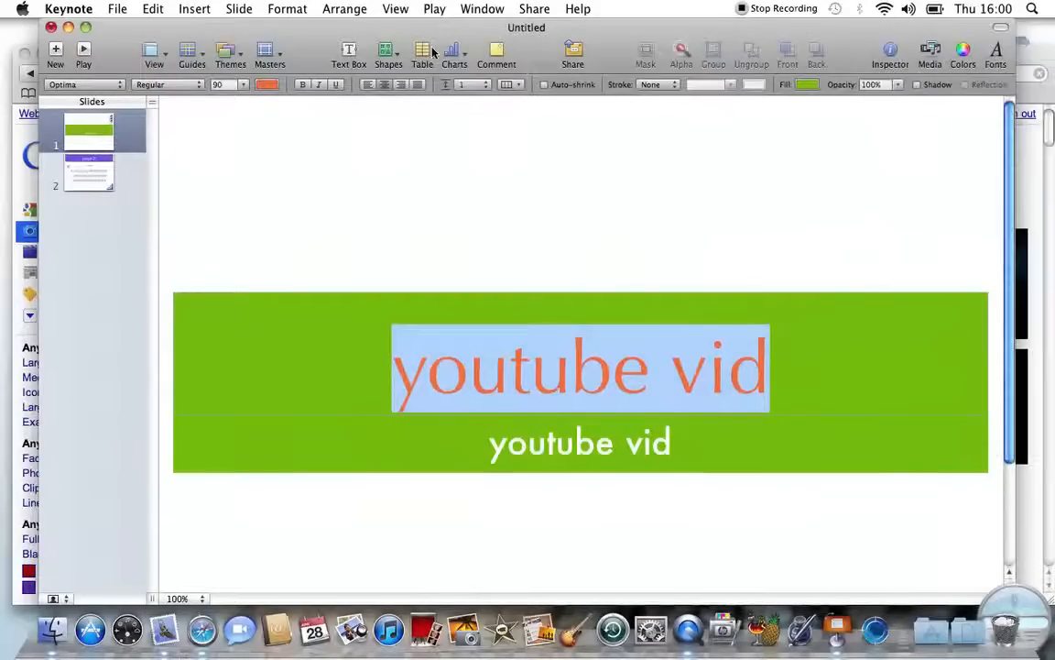
# Step: Play the slideshow, trigger the title's exit effect, advance to page 2 and end the show
pyautogui.click(82, 53)
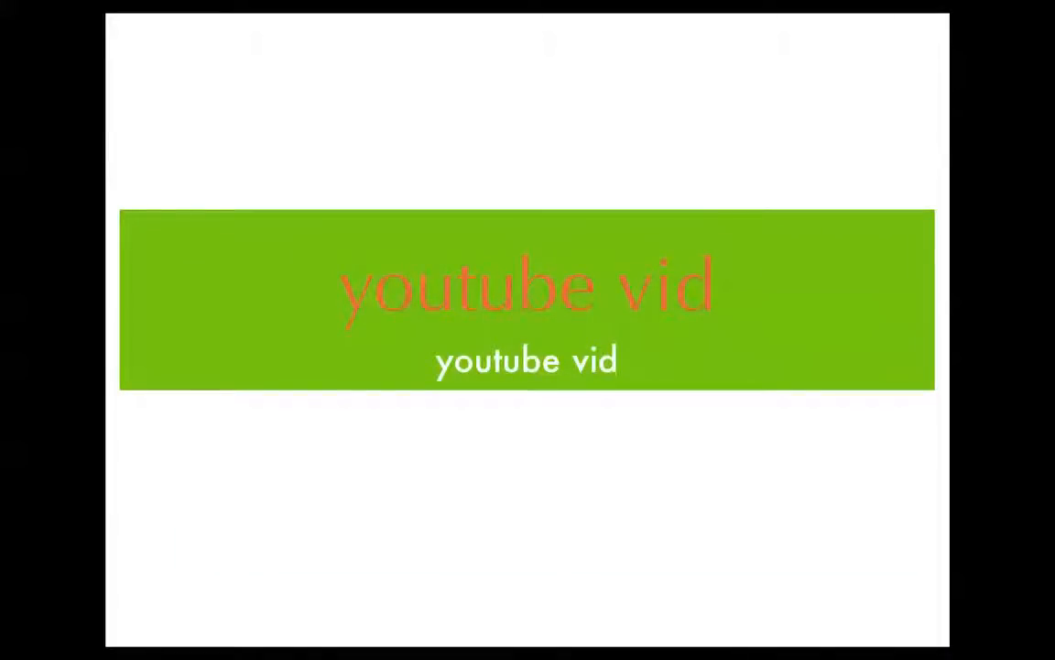
pyautogui.press('space')
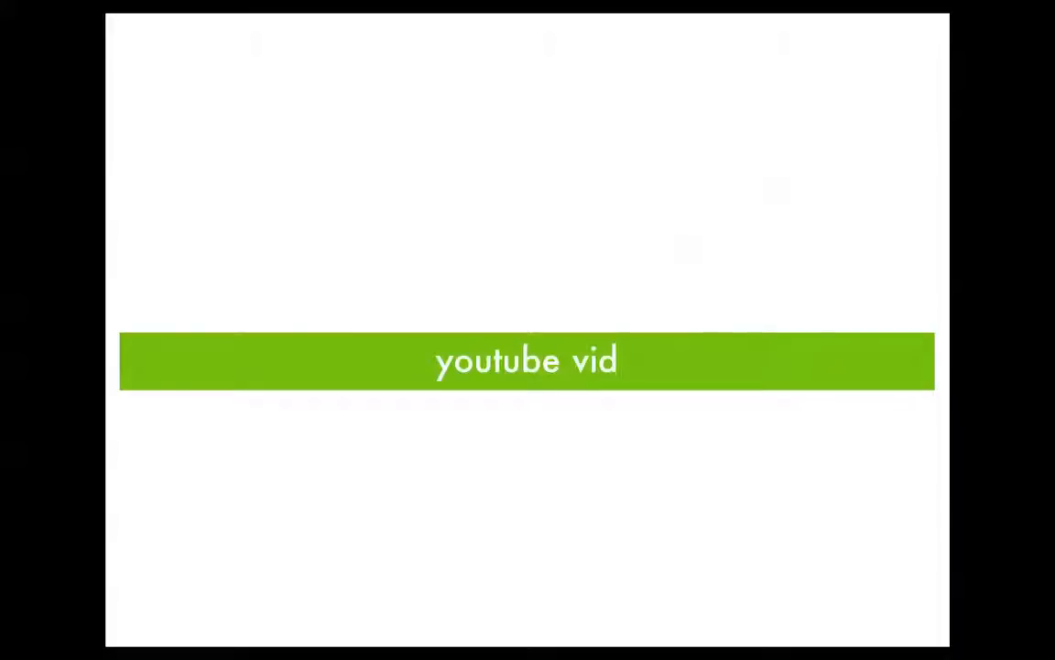
pyautogui.press('space')
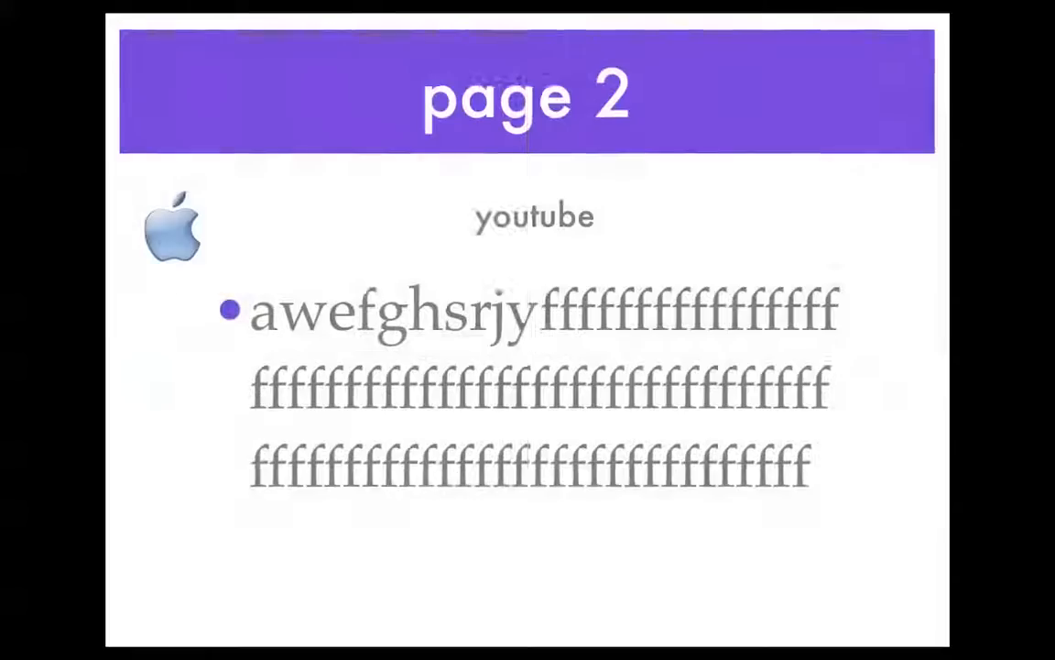
pyautogui.press('space')
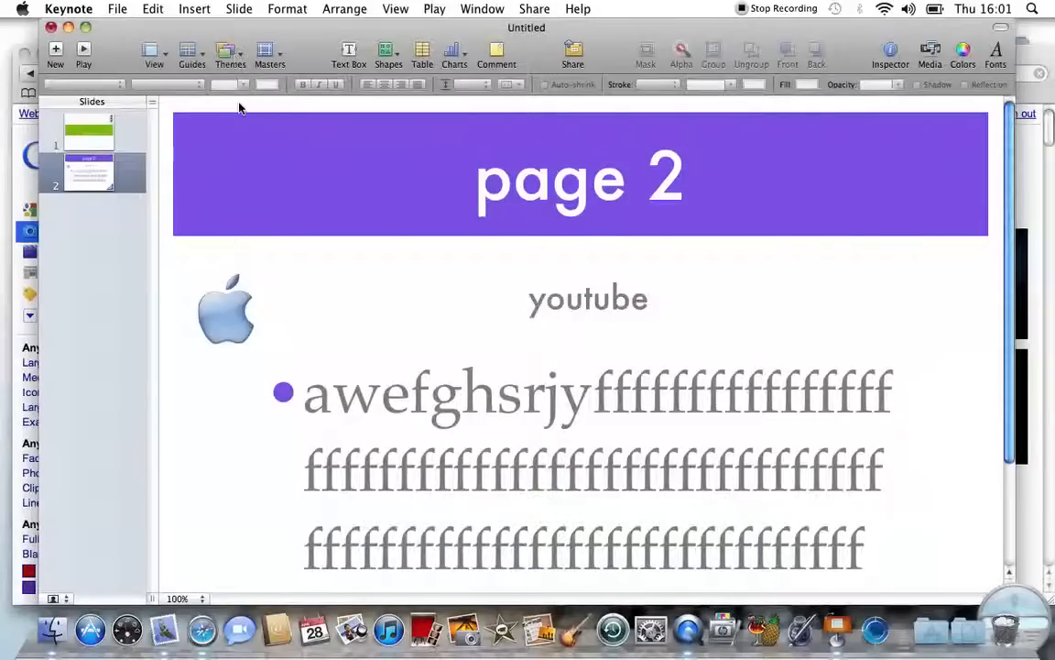
# Step: Browse Keynote's menu bar menus one by one, through to the Help menu
pyautogui.click(118, 10)
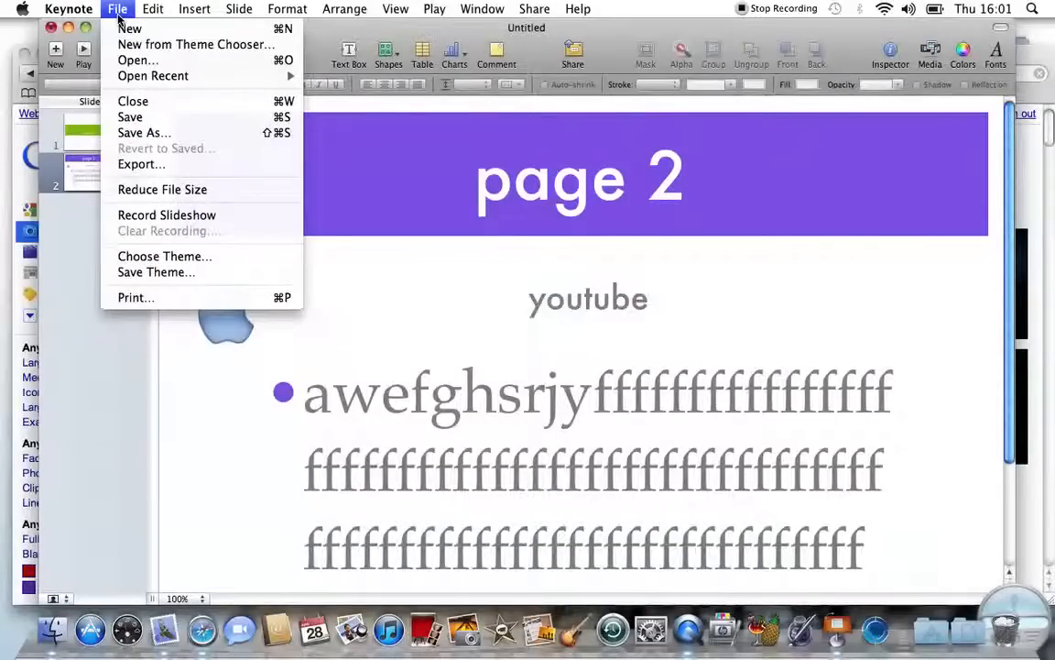
pyautogui.moveTo(142, 14)
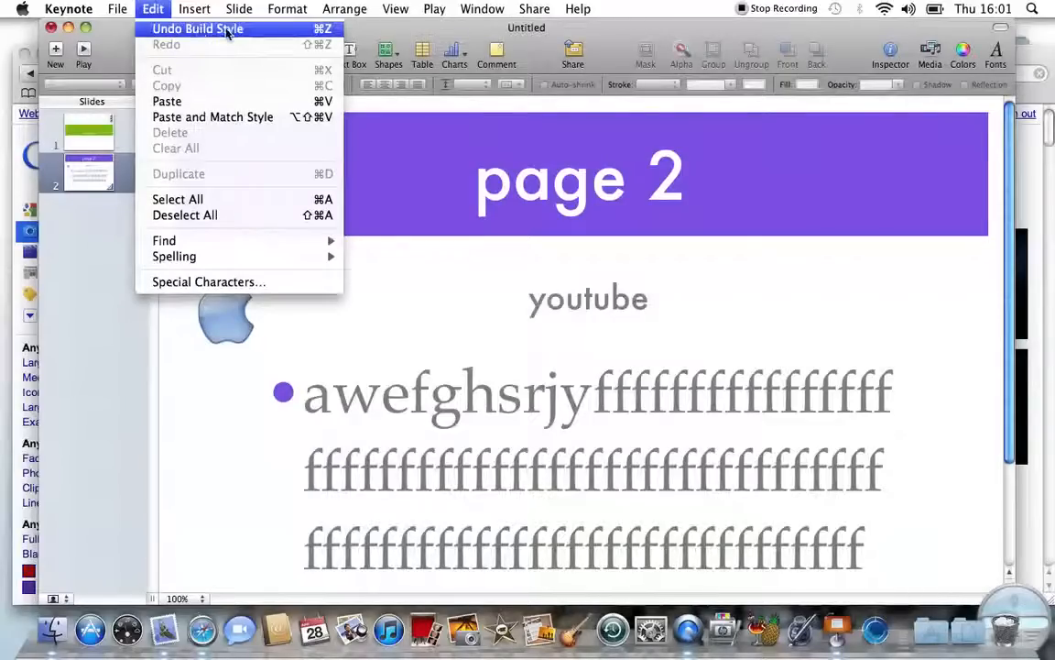
pyautogui.moveTo(196, 11)
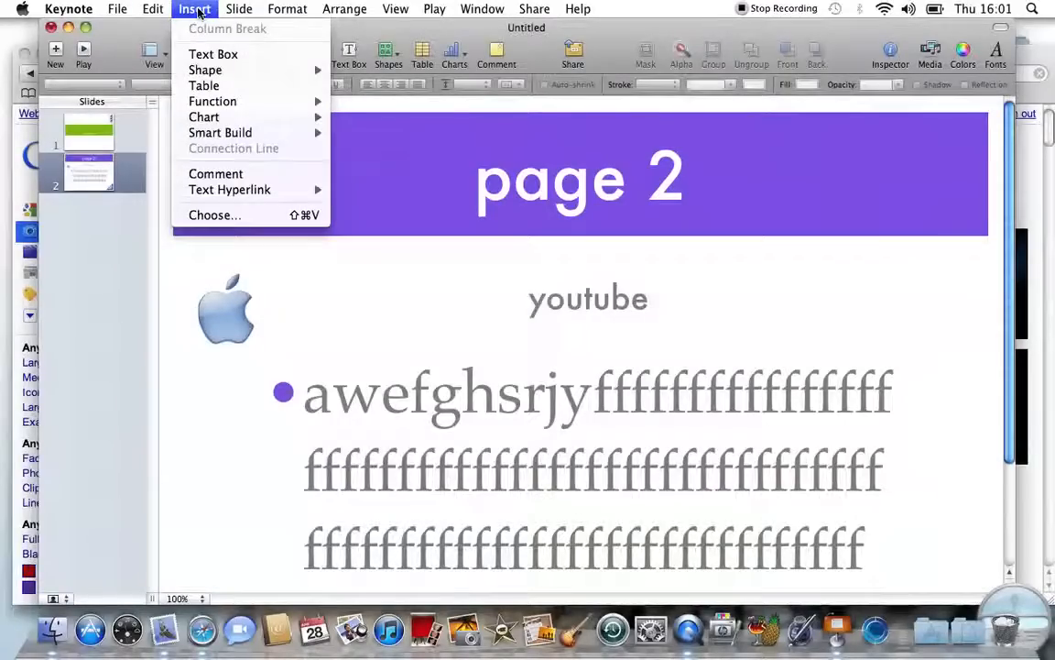
pyautogui.moveTo(229, 77)
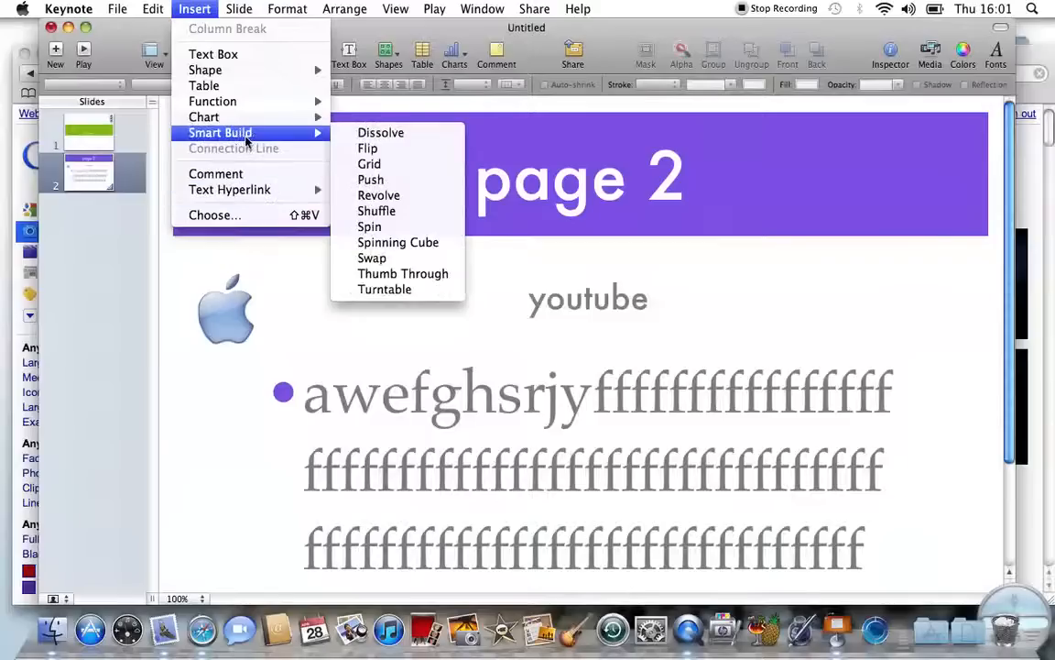
pyautogui.moveTo(238, 8)
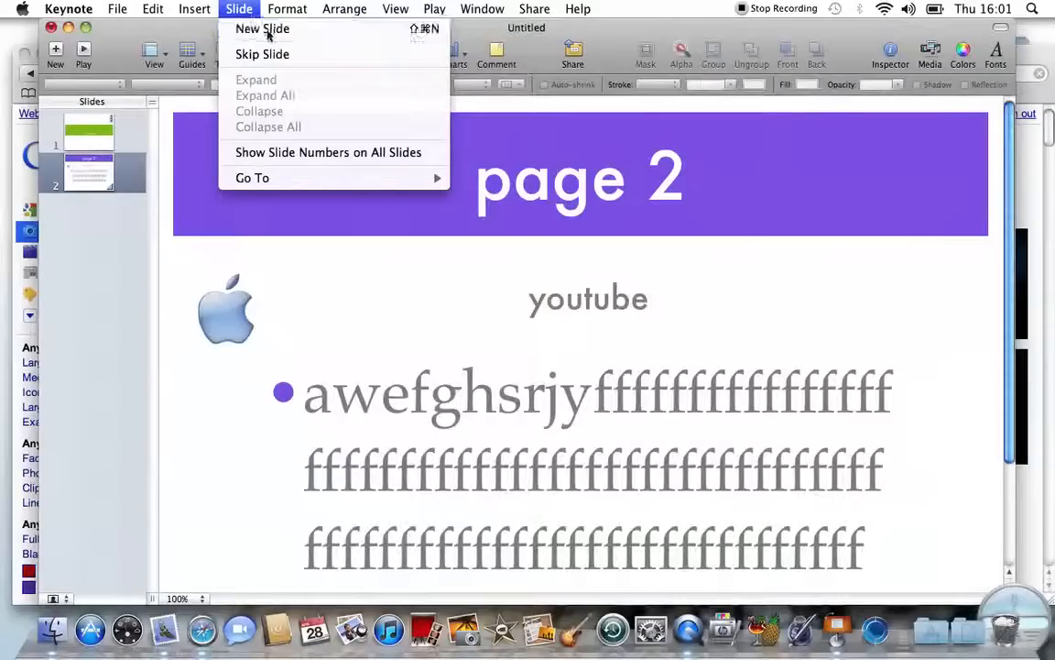
pyautogui.moveTo(299, 6)
pyautogui.moveTo(298, 32)
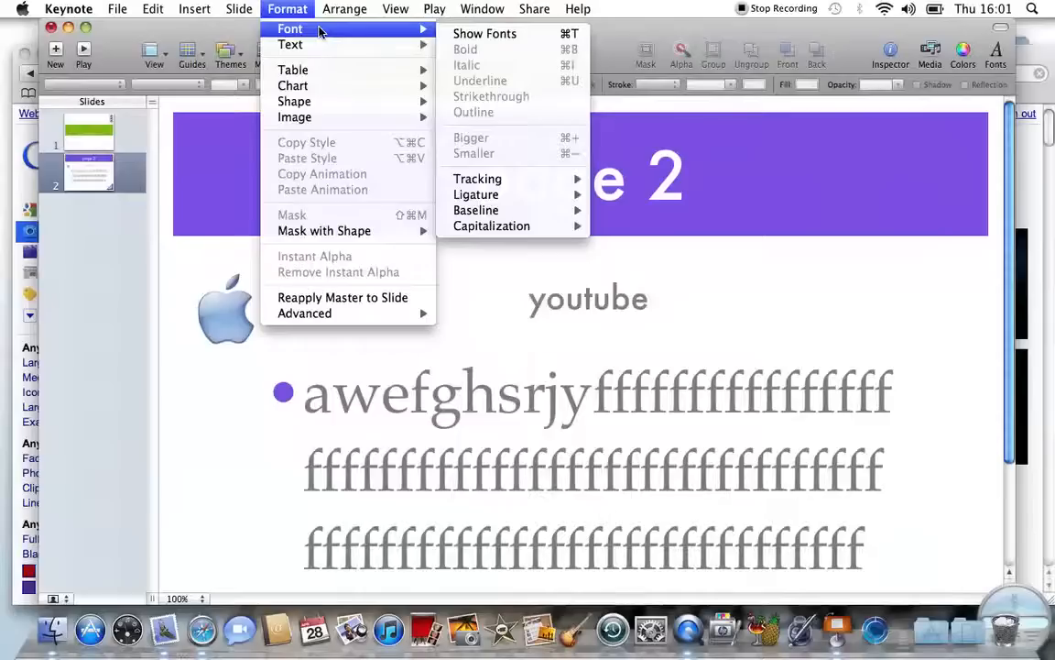
pyautogui.moveTo(341, 9)
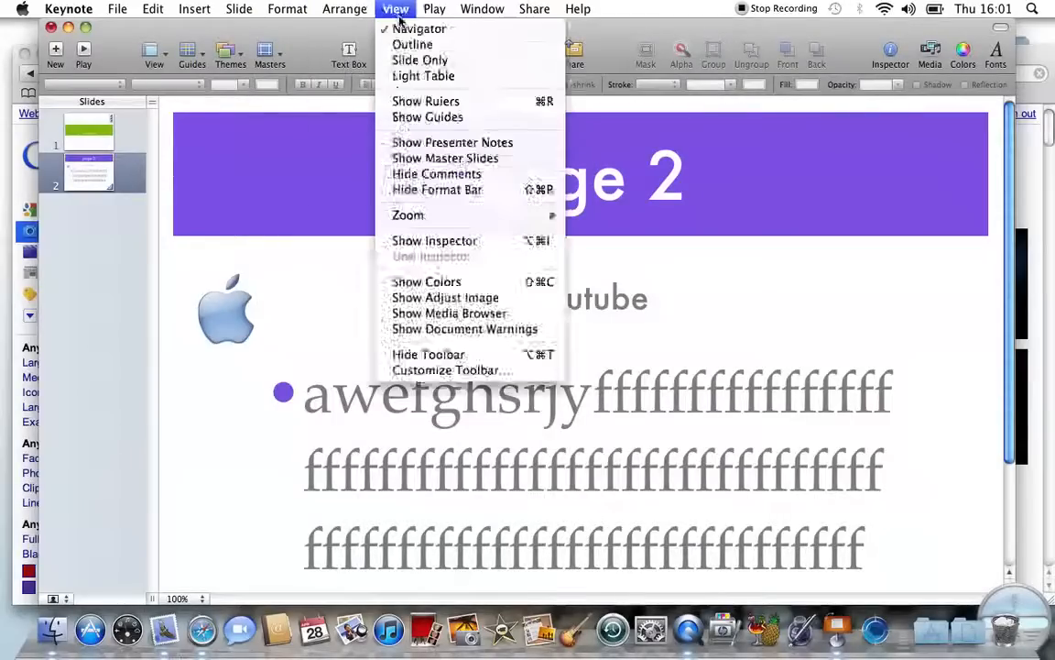
pyautogui.moveTo(428, 11)
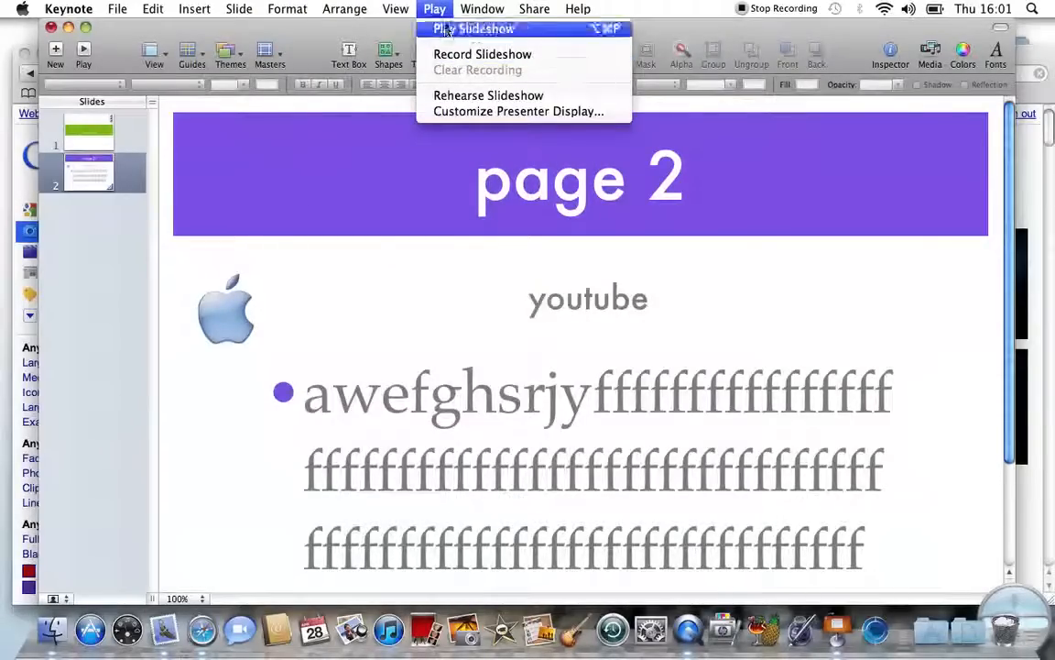
pyautogui.moveTo(485, 13)
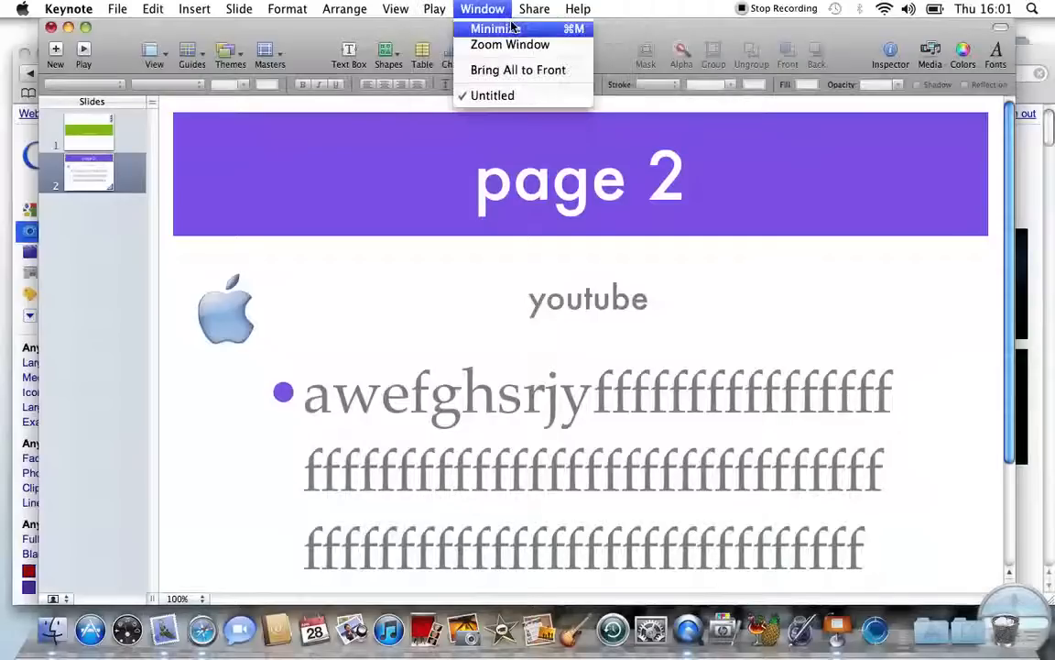
pyautogui.moveTo(534, 11)
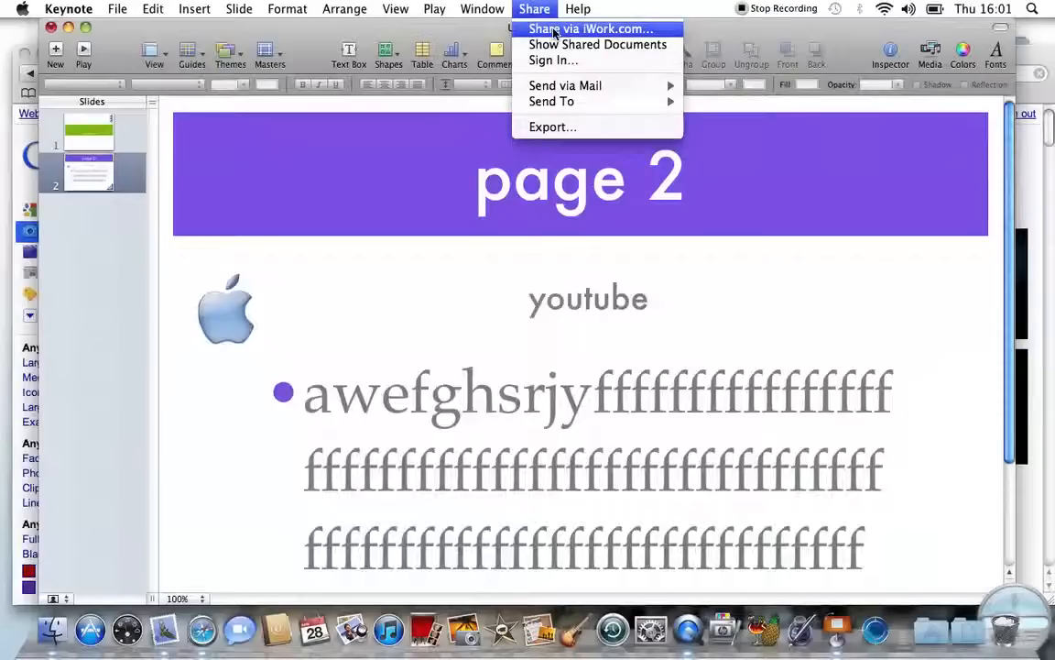
pyautogui.moveTo(569, 101)
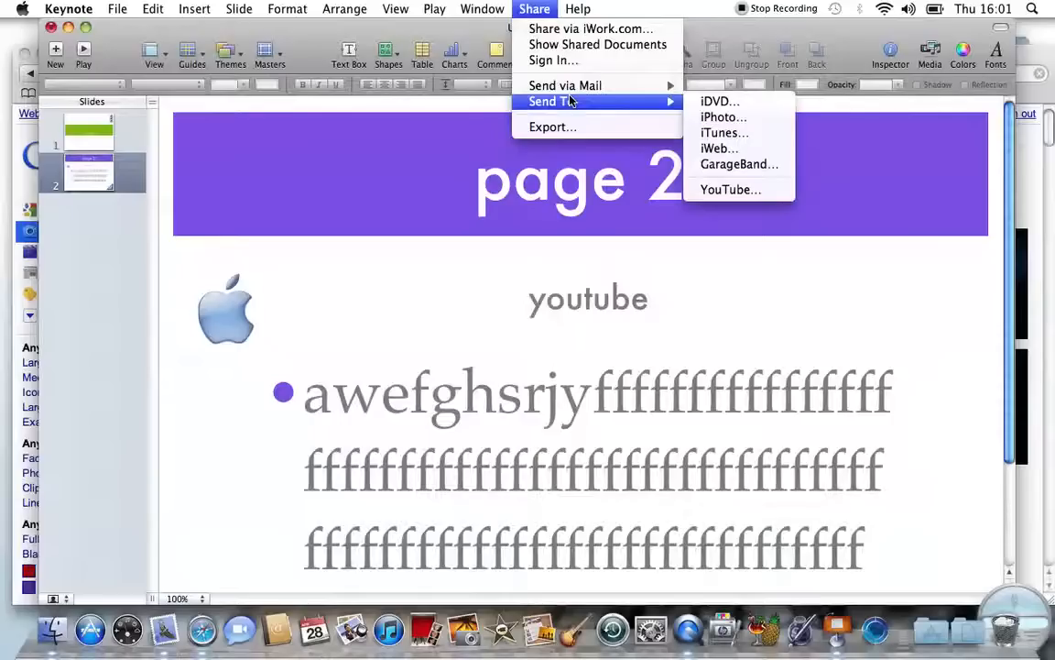
pyautogui.moveTo(581, 9)
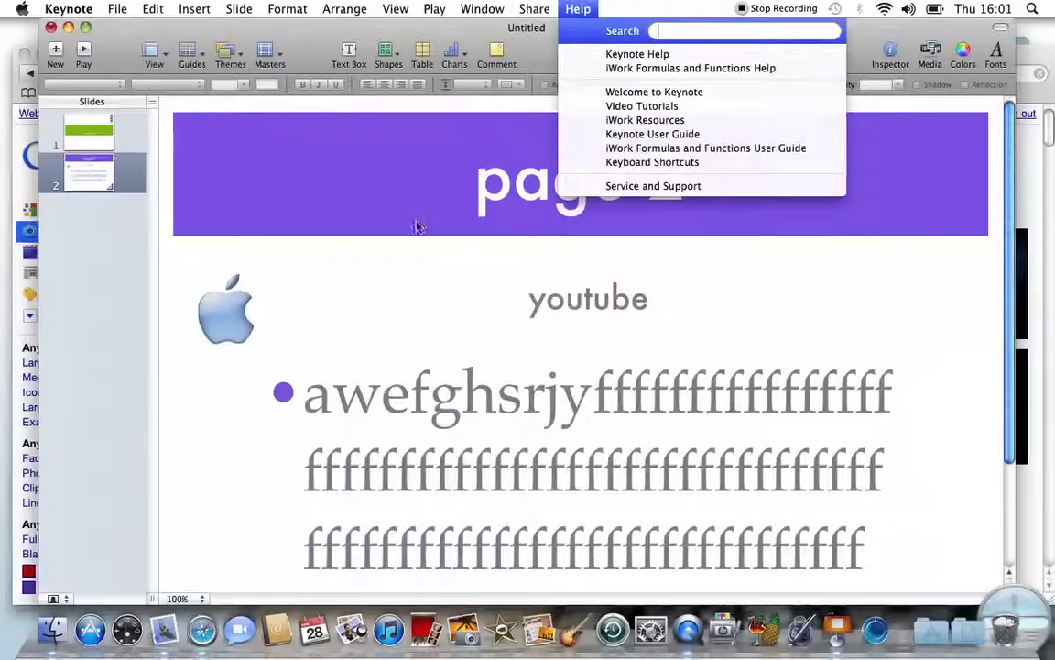
# Step: Bring up the Share > Send via Mail submenu with its Keynote, PowerPoint and PDF options
pyautogui.click(385, 280)
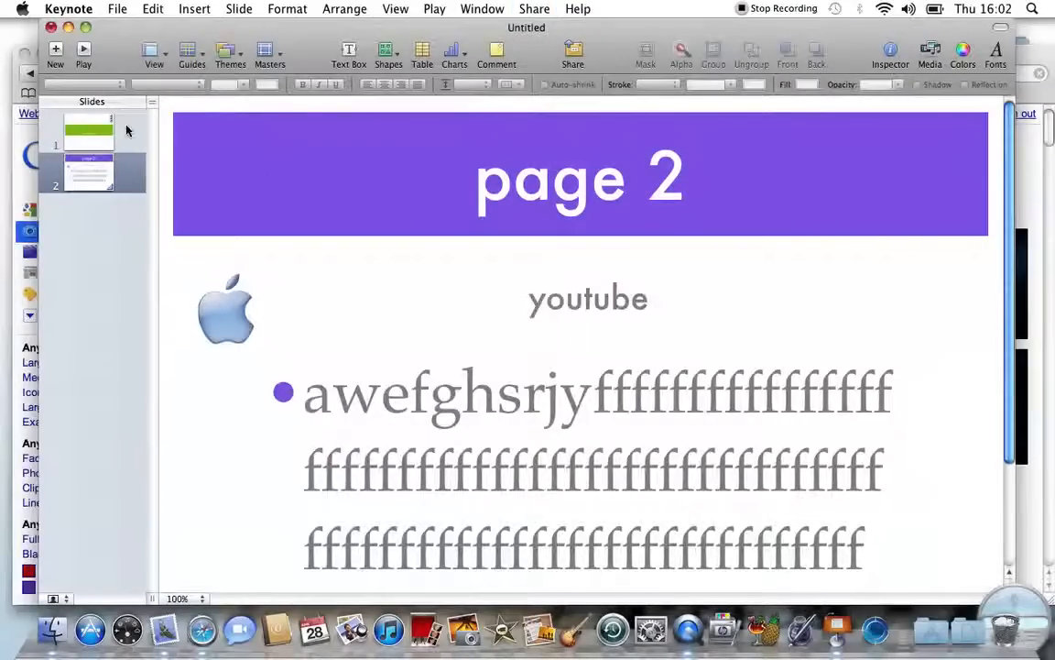
pyautogui.click(120, 9)
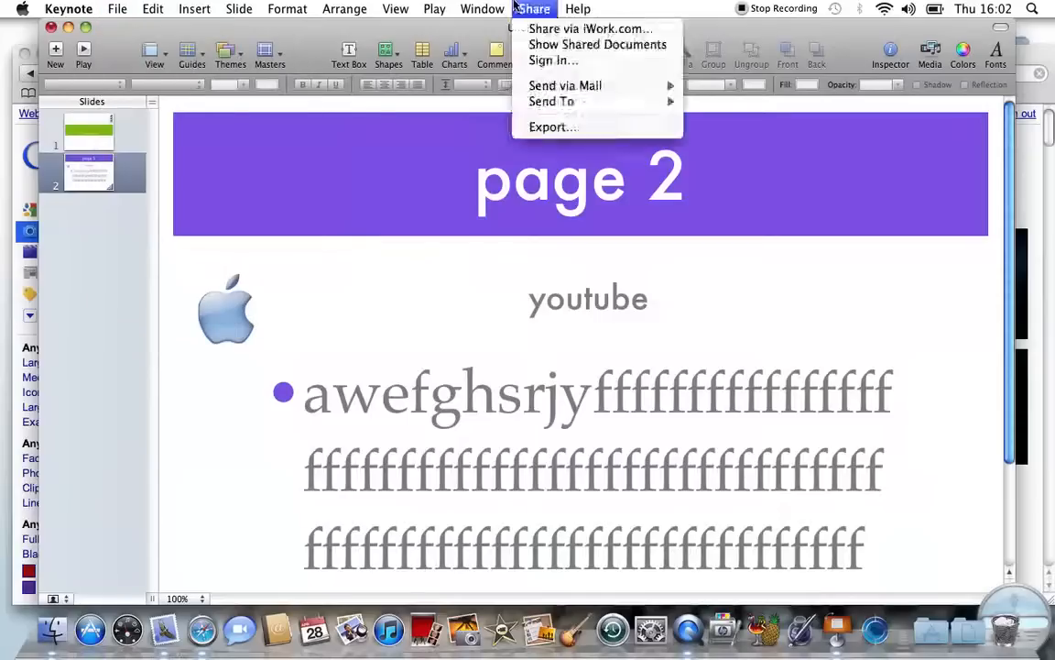
pyautogui.moveTo(578, 91)
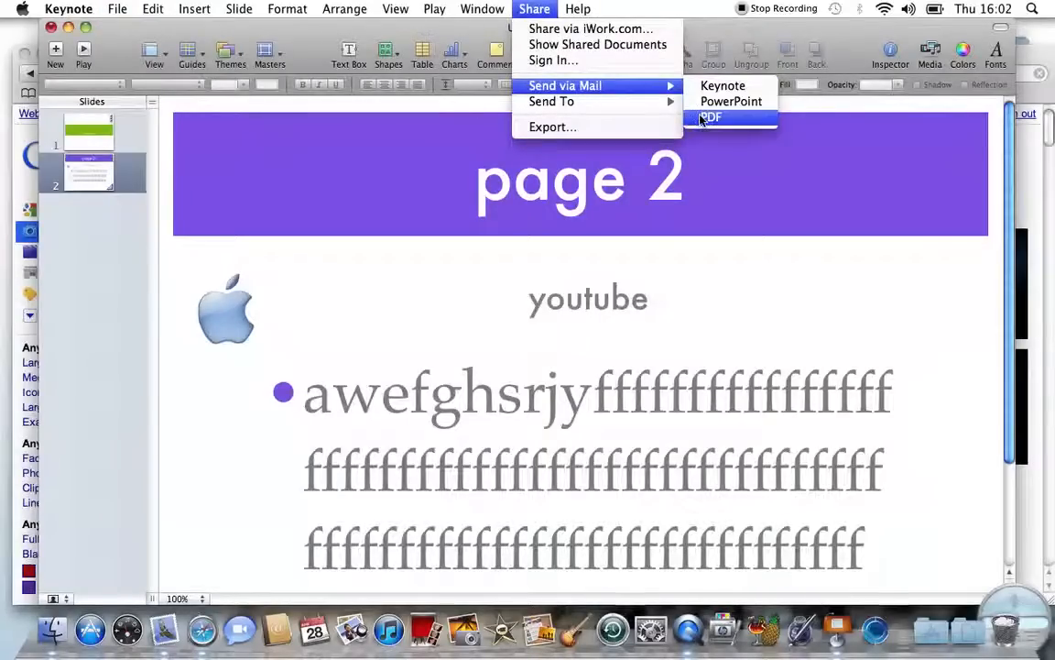
# Step: Mail the presentation as Untitled.pdf to the recipient's e-mail with subject 'pdf', then open the attachment
pyautogui.click(705, 118)
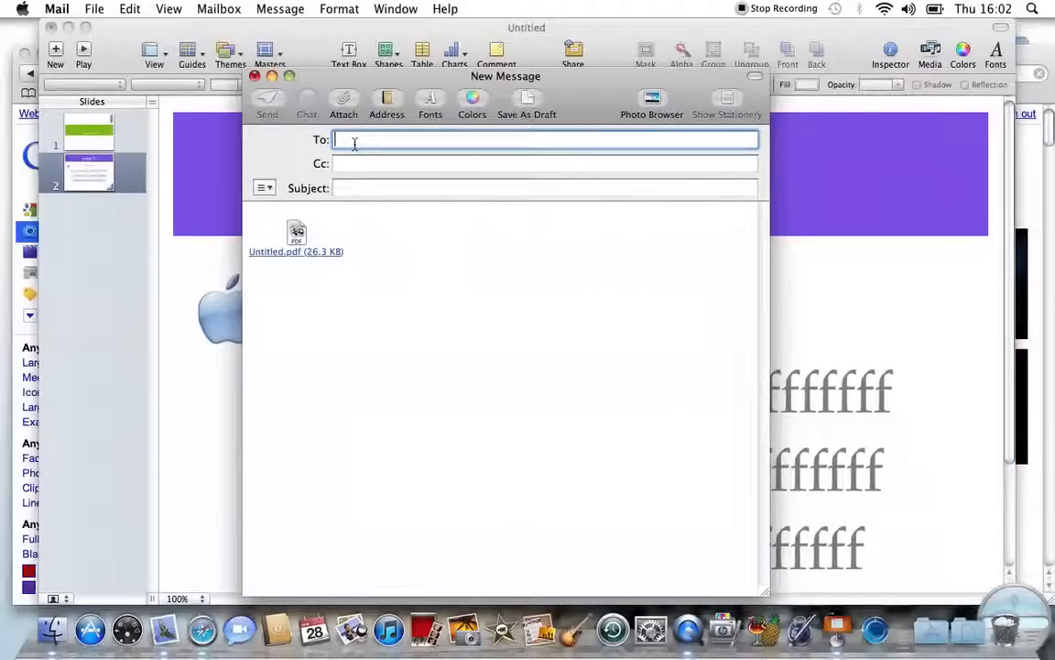
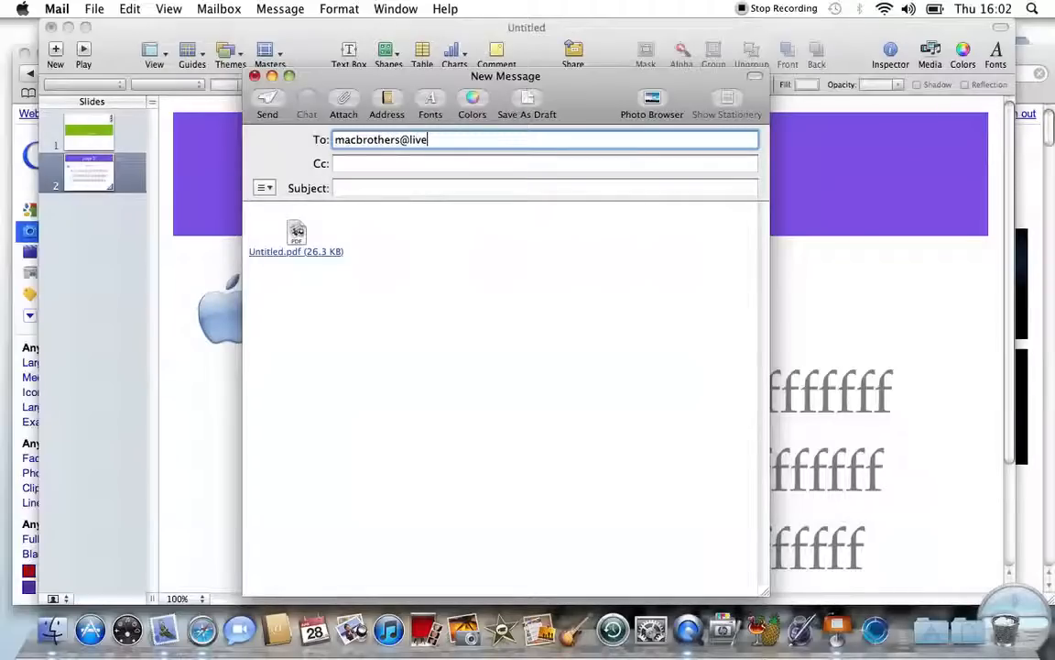
pyautogui.click(360, 186)
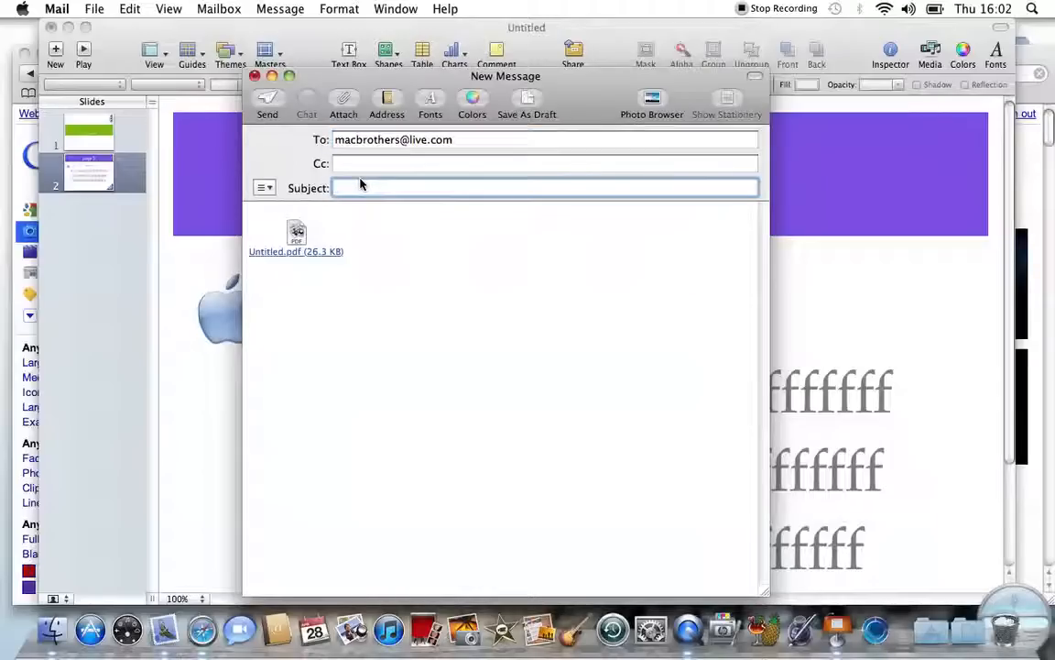
pyautogui.write('pdf')
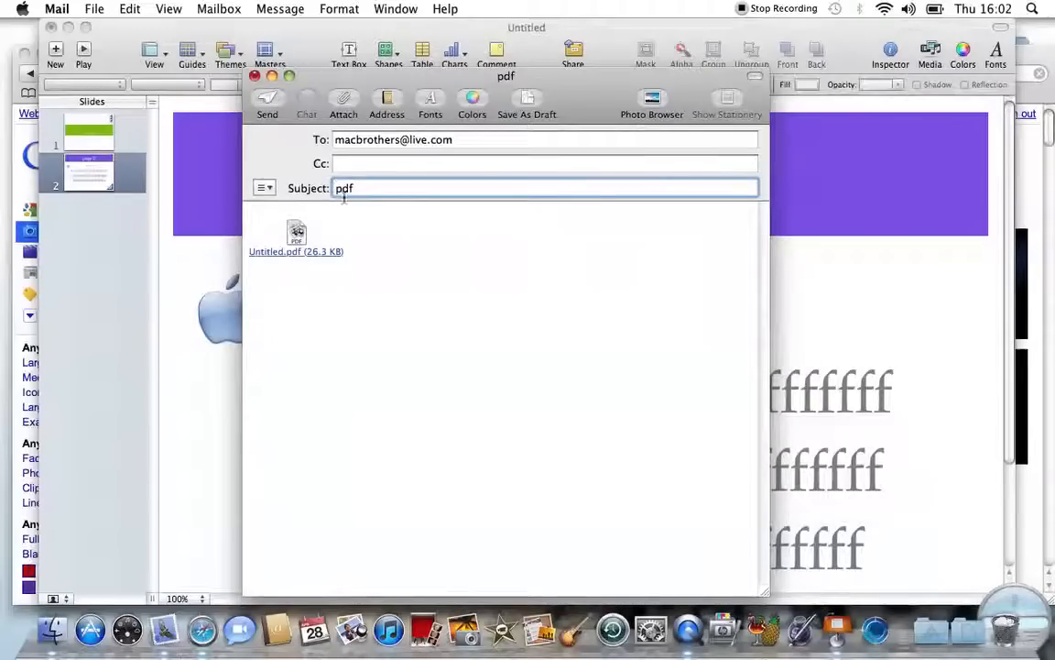
pyautogui.doubleClick(268, 254)
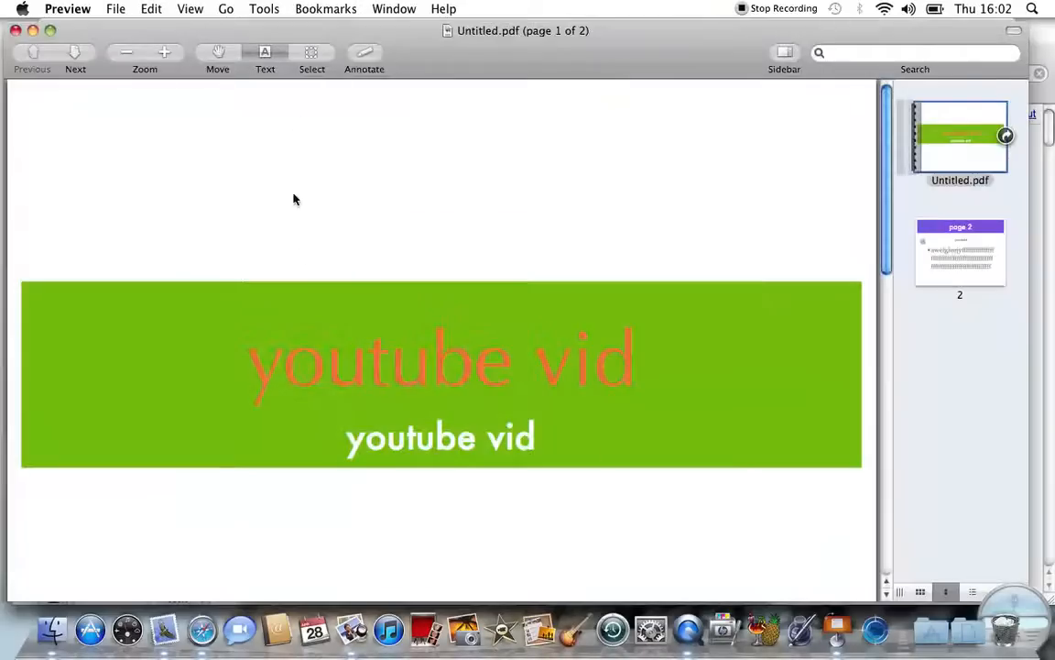
# Step: Close the Untitled.pdf preview, look over Preview's menus, and return to the mail message
pyautogui.click(15, 30)
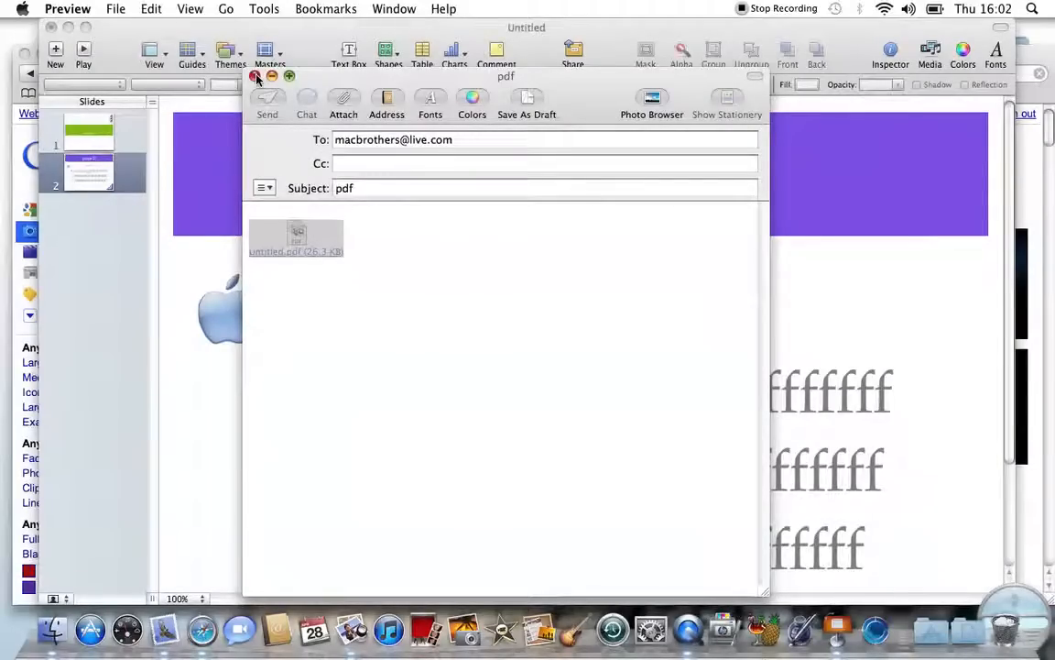
pyautogui.click(117, 10)
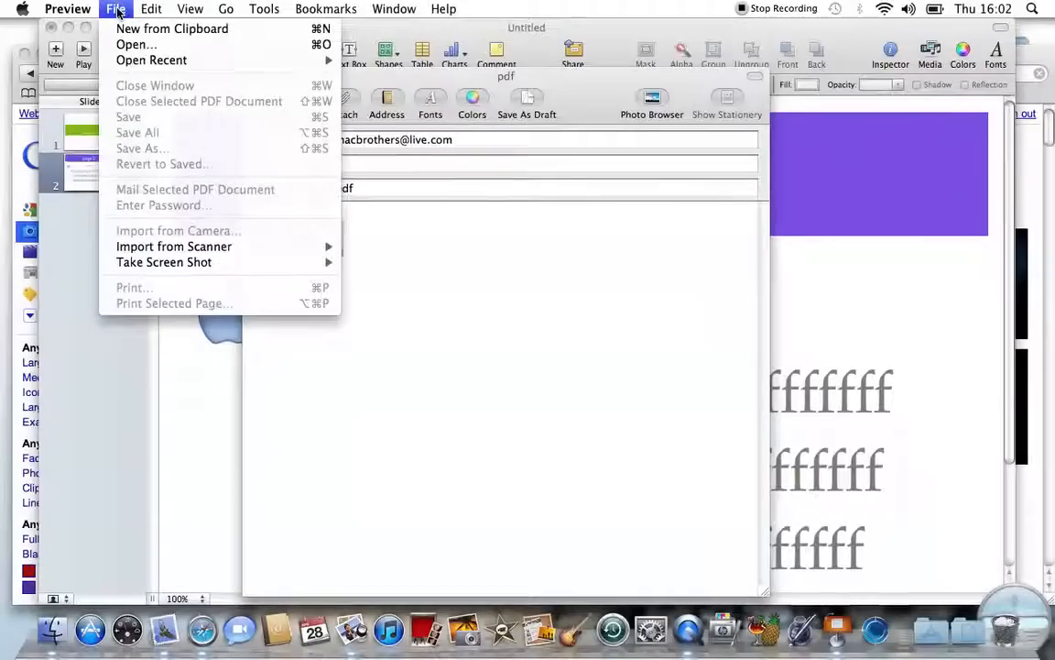
pyautogui.moveTo(170, 62)
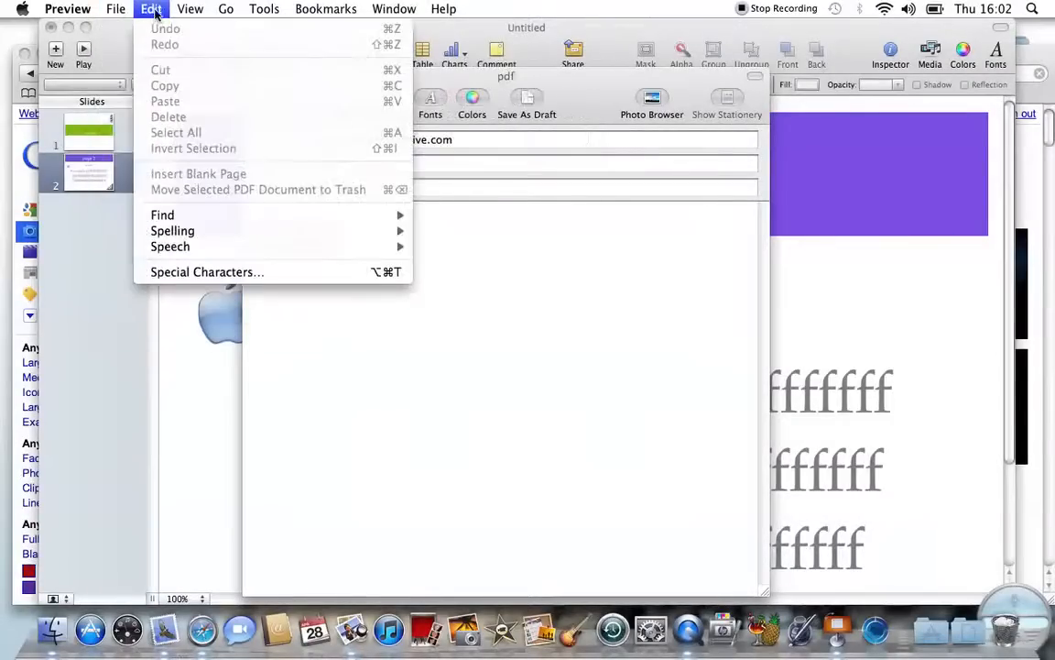
pyautogui.moveTo(189, 8)
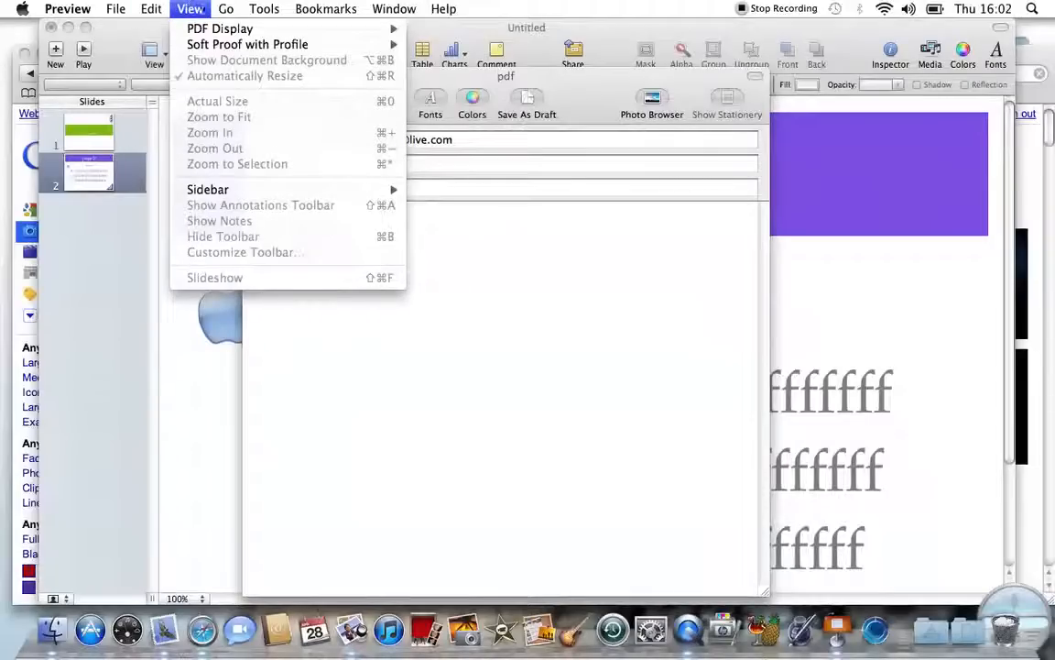
pyautogui.moveTo(210, 32)
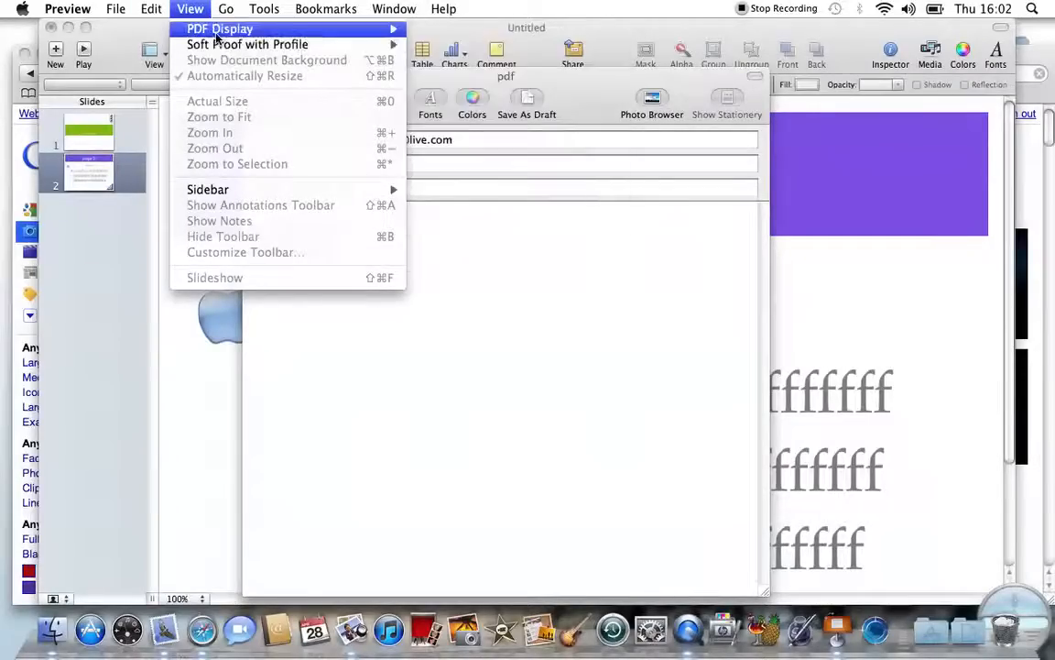
pyautogui.moveTo(261, 11)
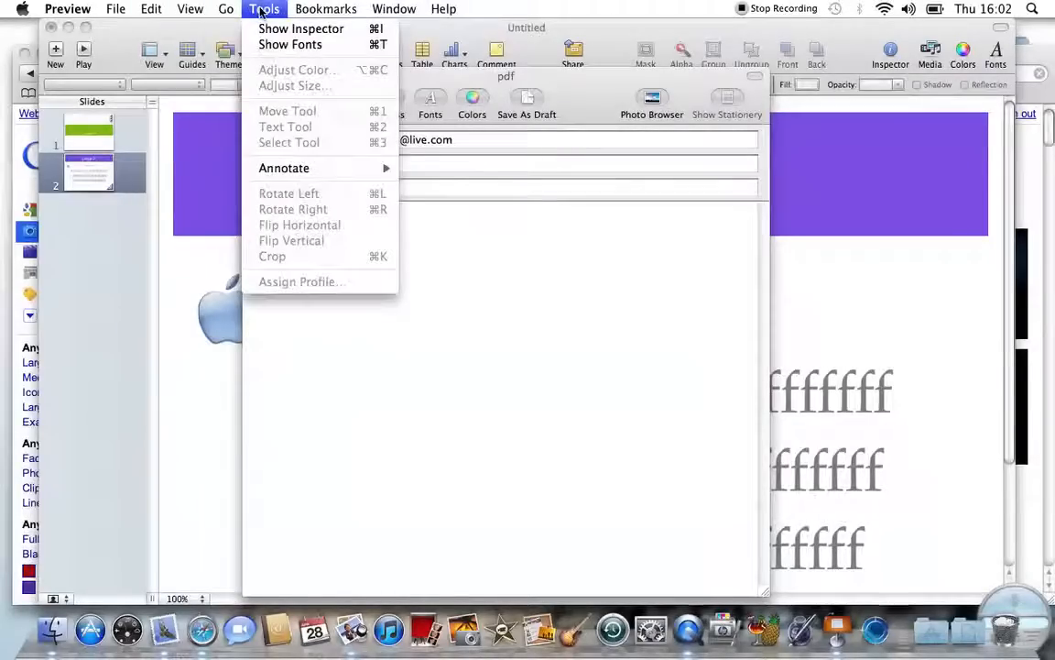
pyautogui.click(409, 264)
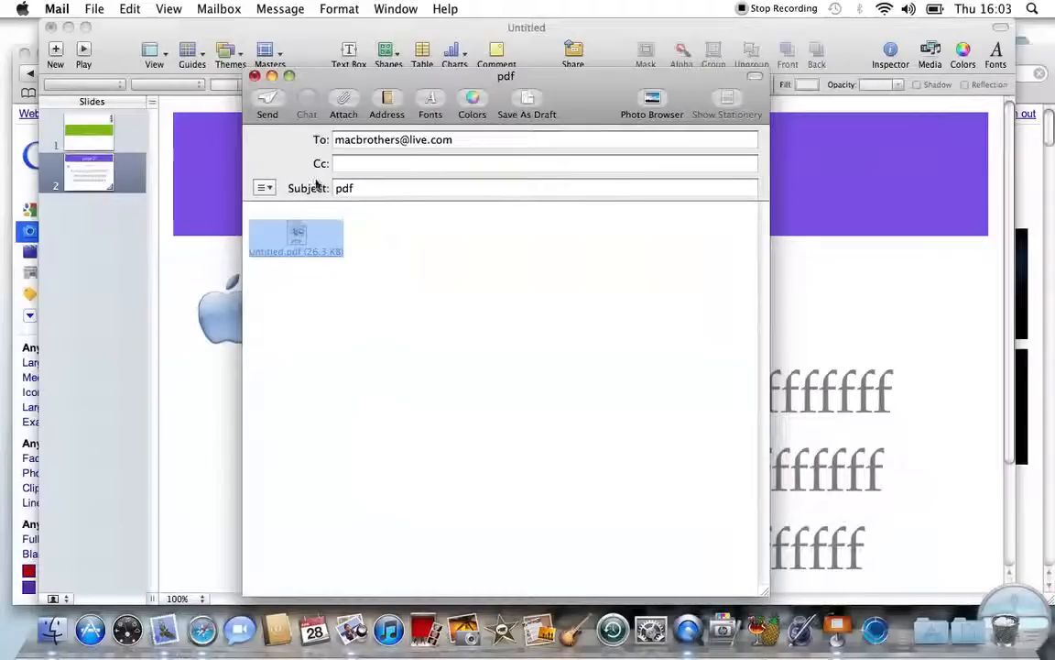
# Step: Discard the unsent message and the Untitled presentation without saving, then close the Safari window
pyautogui.click(255, 76)
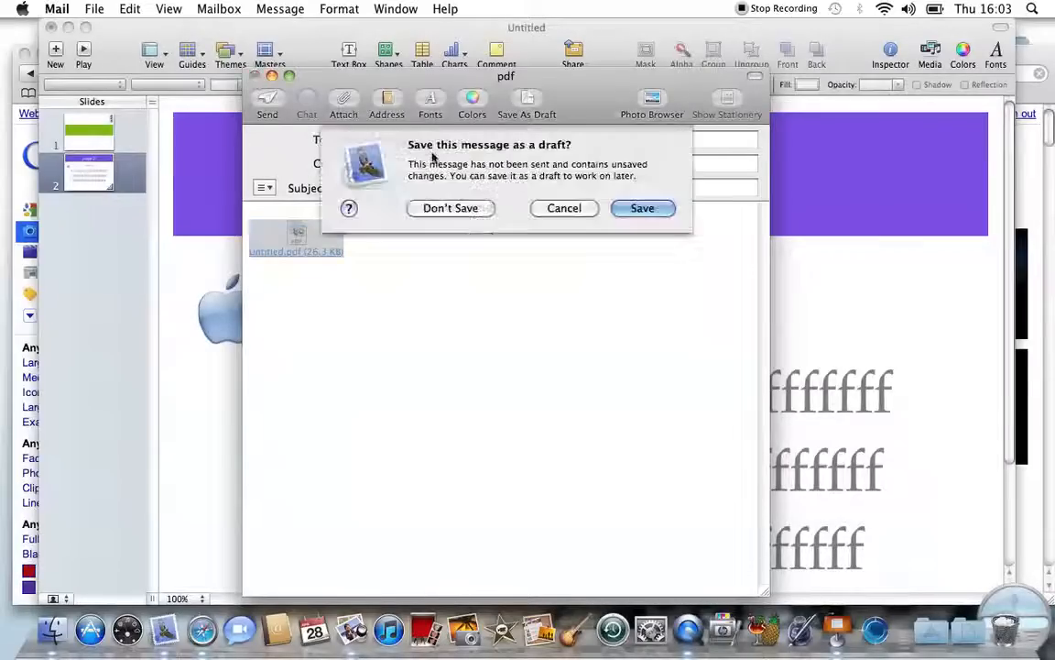
pyautogui.click(455, 209)
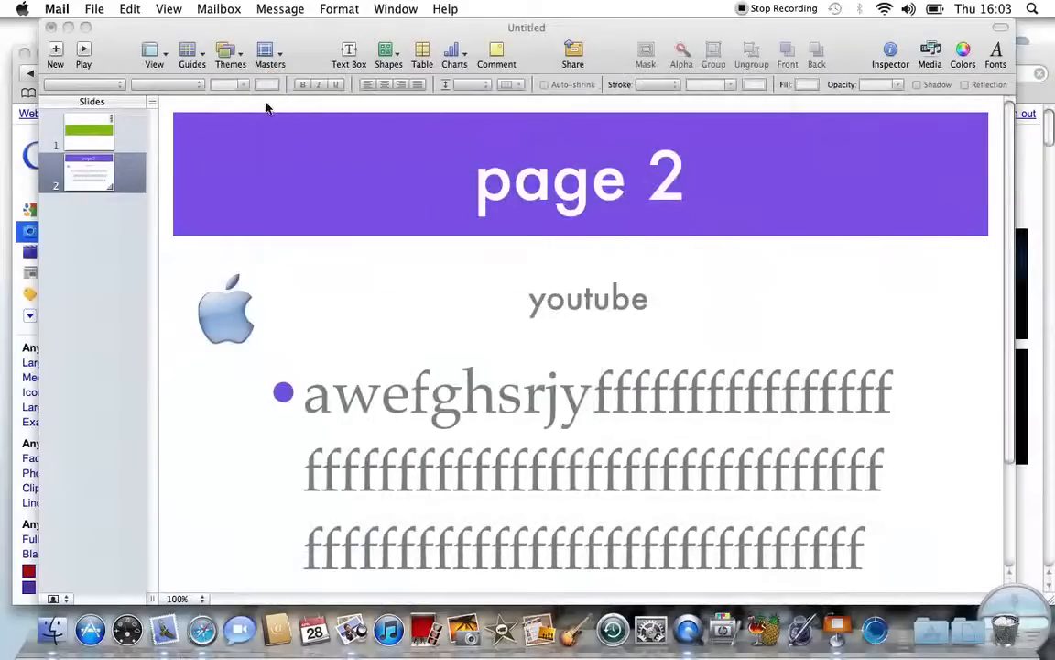
pyautogui.click(51, 28)
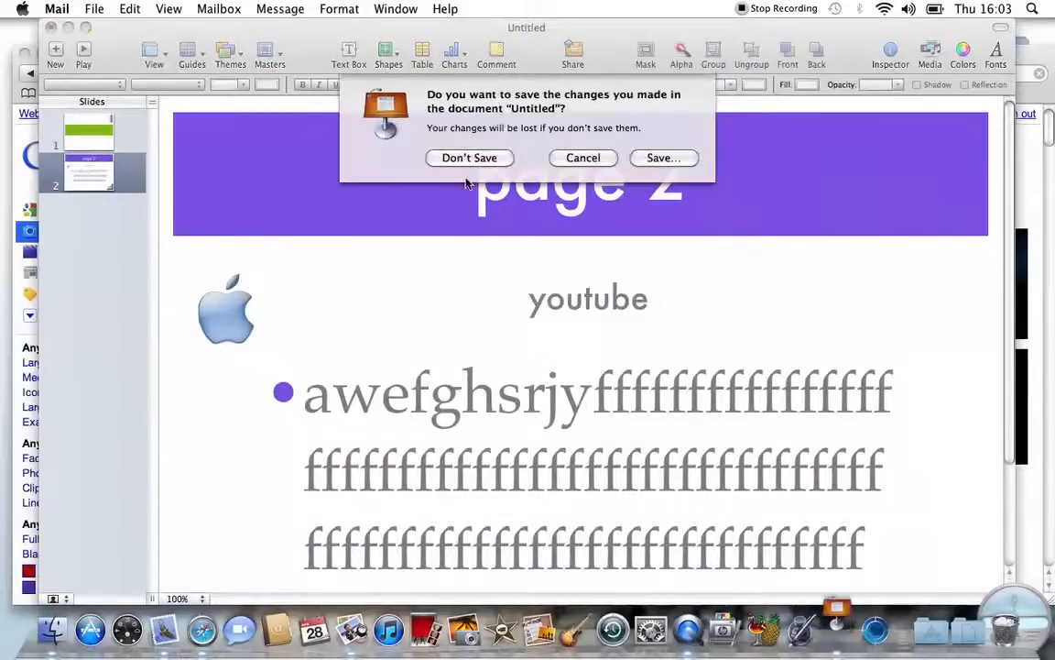
pyautogui.click(469, 158)
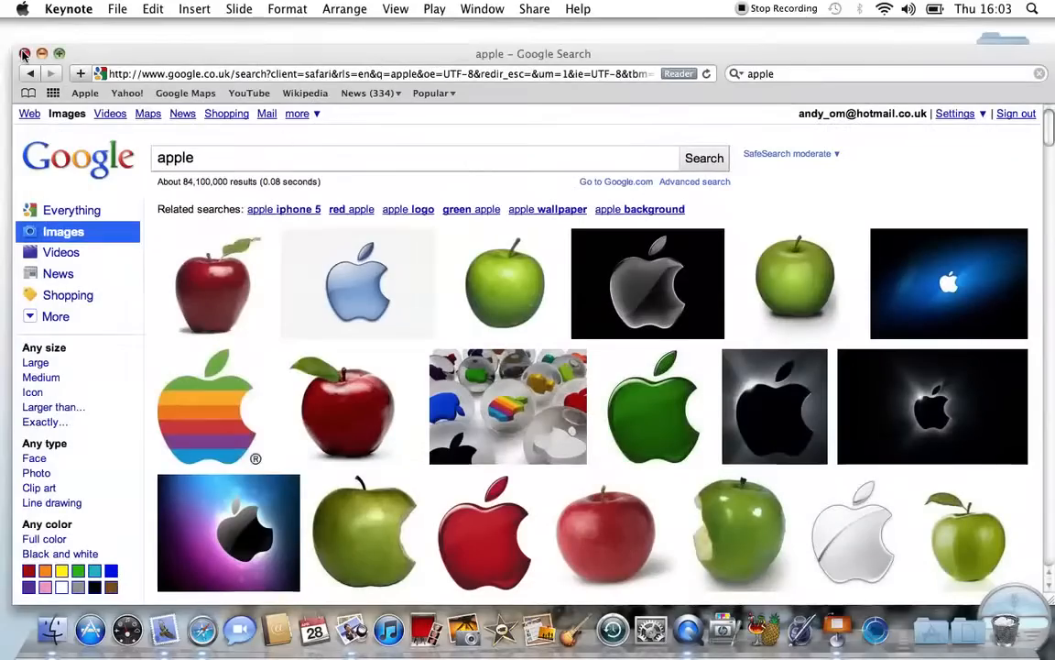
pyautogui.click(25, 54)
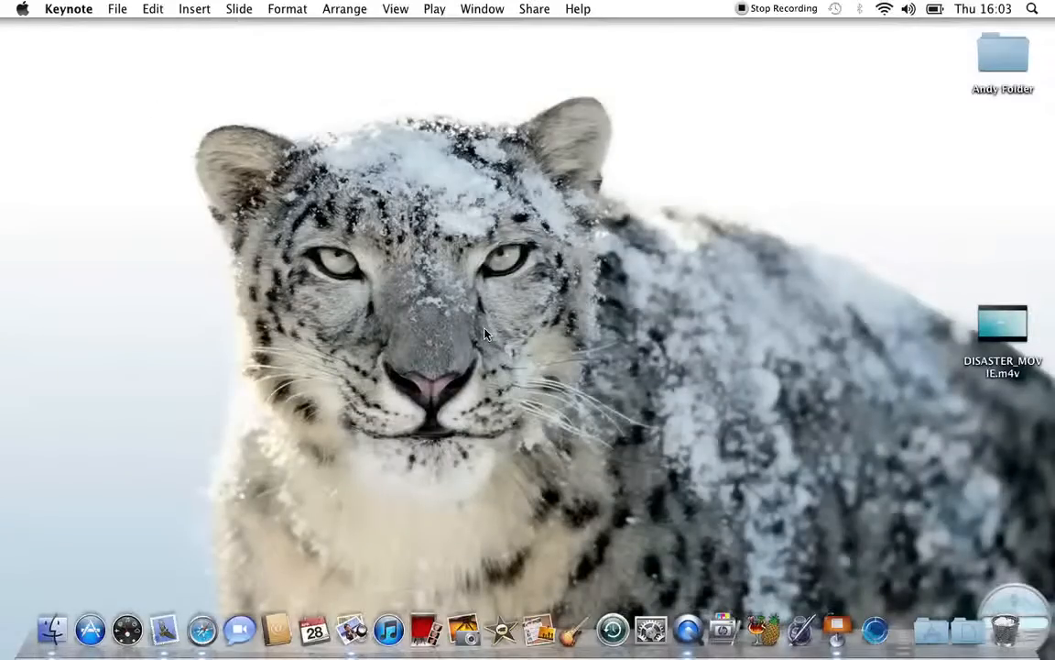